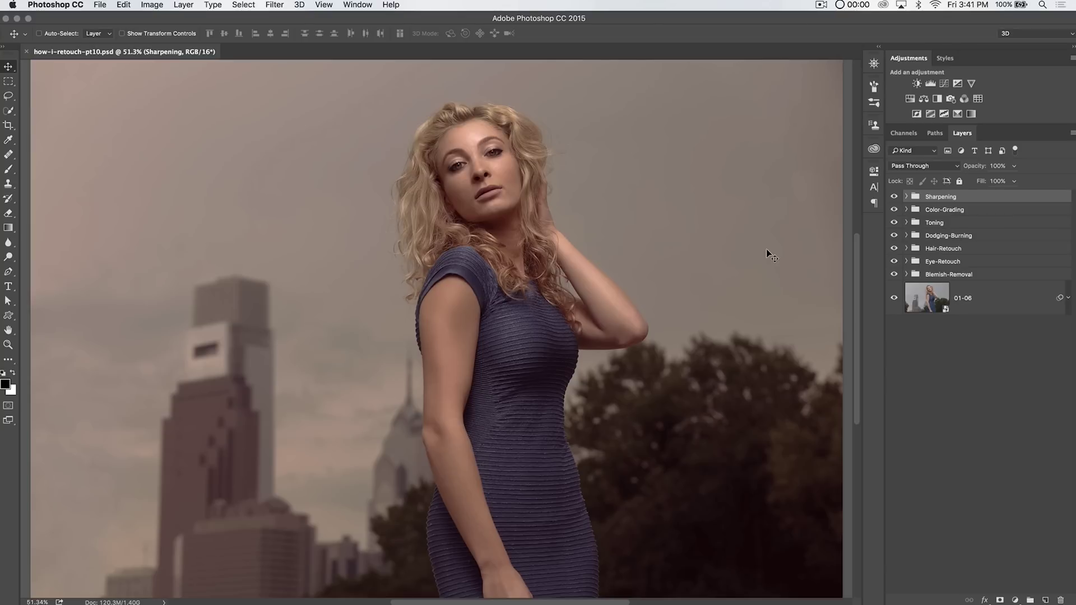
# Create a new empty layer above the Sharpening group and name it "catch-all".
pyautogui.click(1045, 600)
pyautogui.doubleClick(964, 207)
pyautogui.write('catch-all')
pyautogui.press('Return')
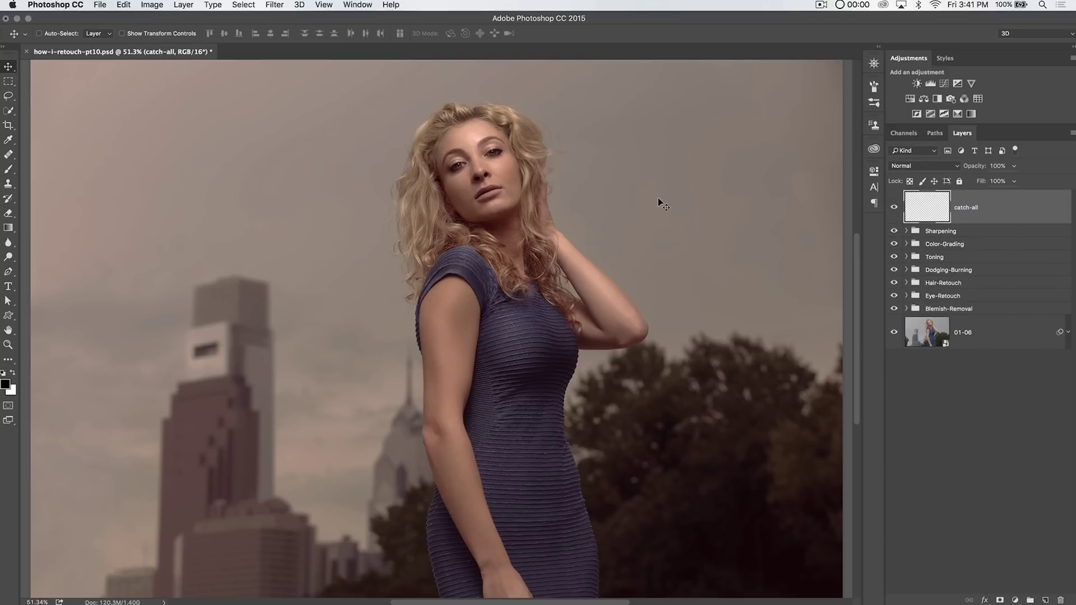
# Add another new layer above catch-all and name it "notes".
pyautogui.hscroll(-10, 336, 397)
pyautogui.scroll(-8, 336, 397)
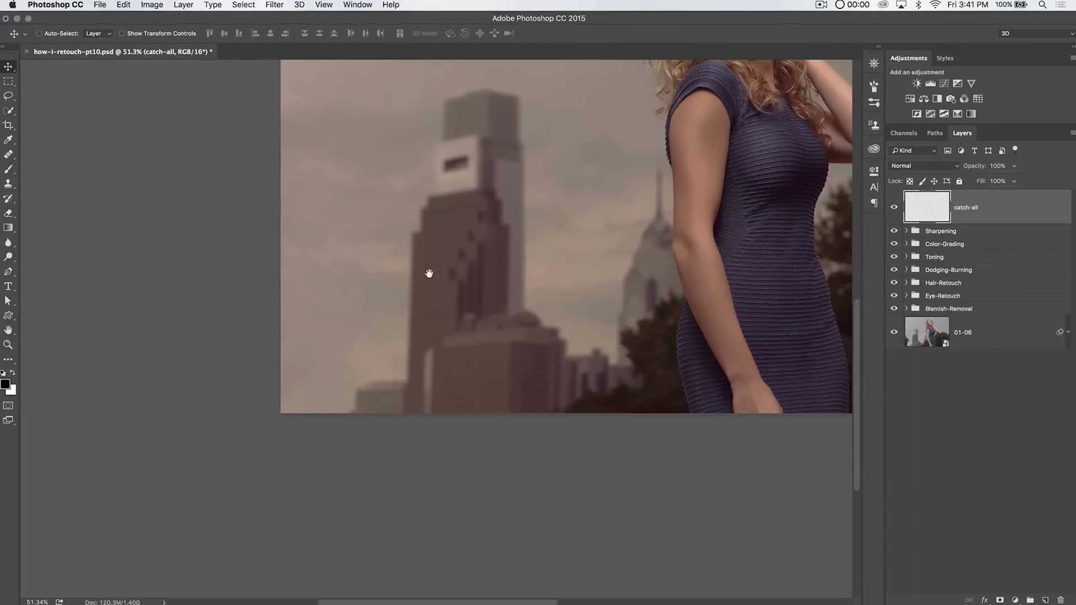
pyautogui.press('z')
pyautogui.click(385, 345)
pyautogui.click(409, 360)
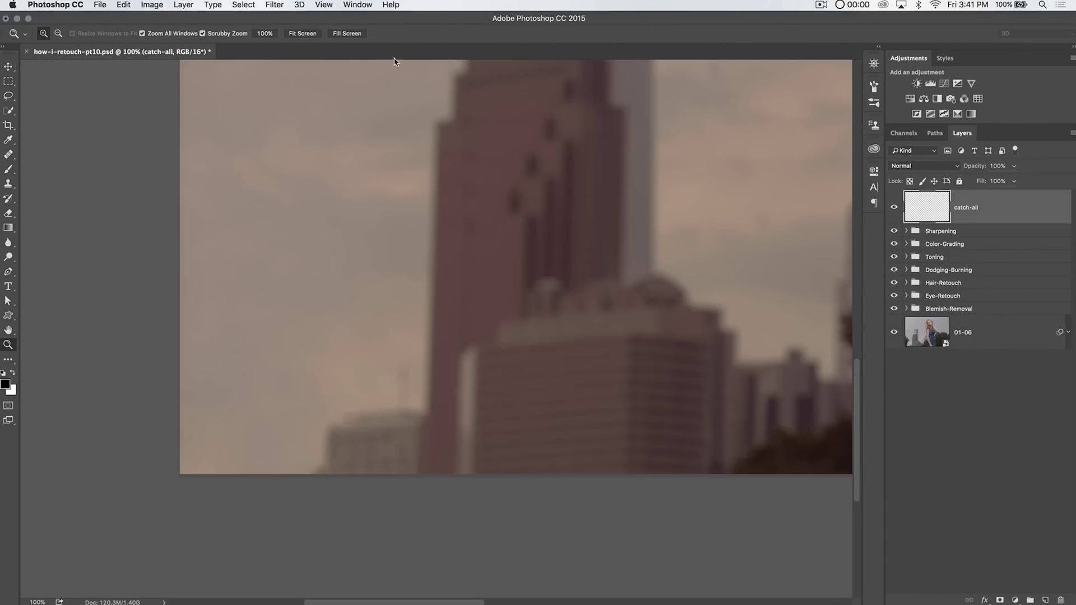
pyautogui.moveTo(375, 307); pyautogui.dragTo(367, 353)
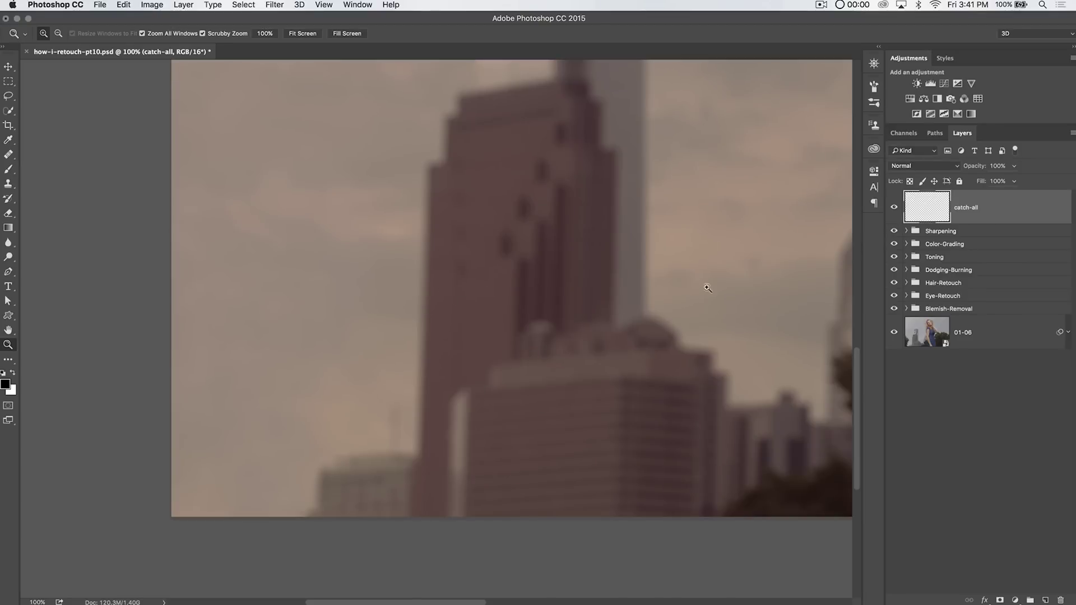
pyautogui.click(1045, 600)
pyautogui.doubleClick(963, 207)
pyautogui.write('notes')
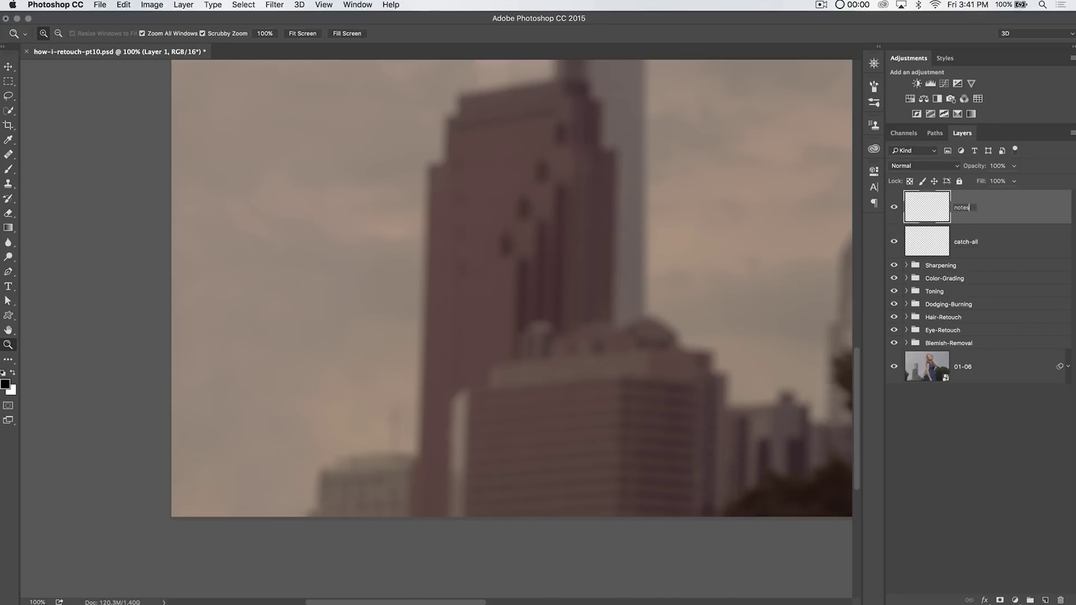
pyautogui.press('Return')
# Set the Brush tool to a soft 3 px tip at 100% opacity, then undo the test stroke.
pyautogui.press('b')
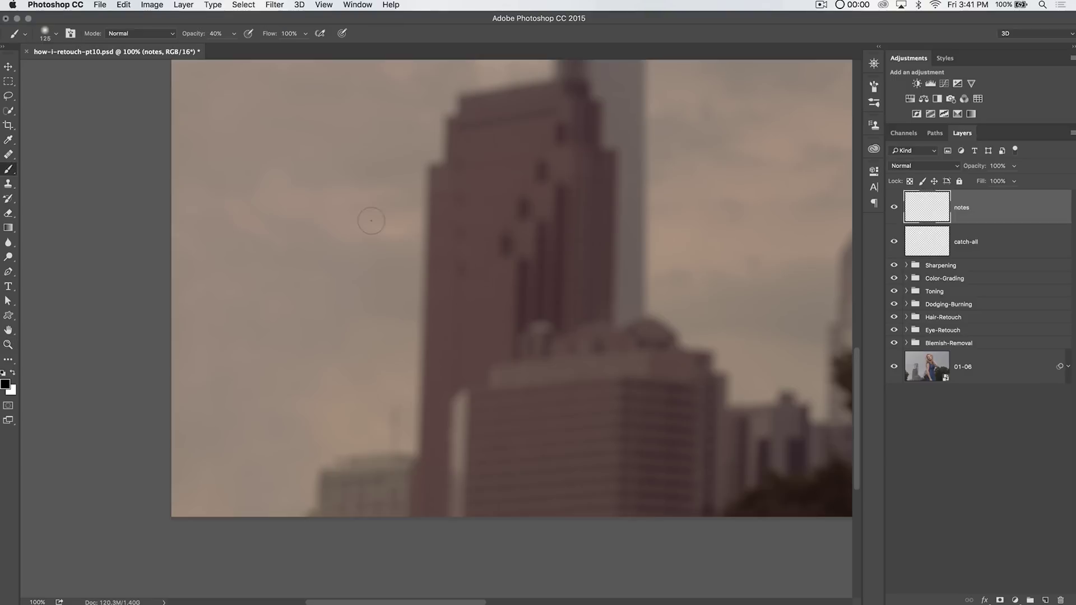
pyautogui.press('0')
pyautogui.rightClick(265, 196)
pyautogui.click(363, 347)
pyautogui.moveTo(231, 232); pyautogui.dragTo(267, 246)
pyautogui.press('super+z')
# Enable Shape Dynamics with brush size controlled by Pen Pressure, then undo the test stroke.
pyautogui.press('F5')
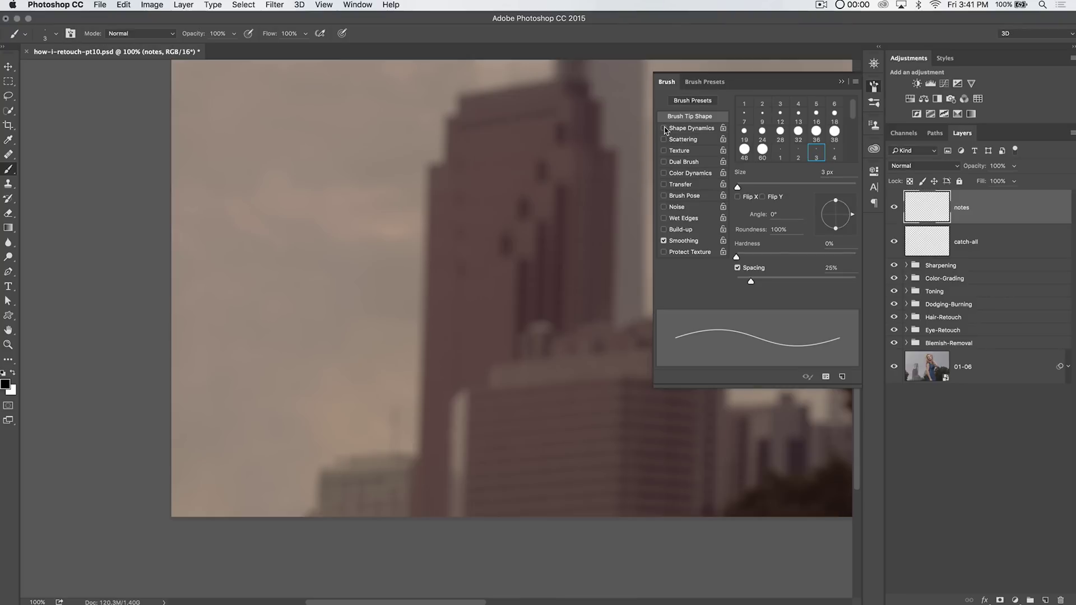
pyautogui.click(694, 129)
pyautogui.click(796, 124)
pyautogui.click(785, 146)
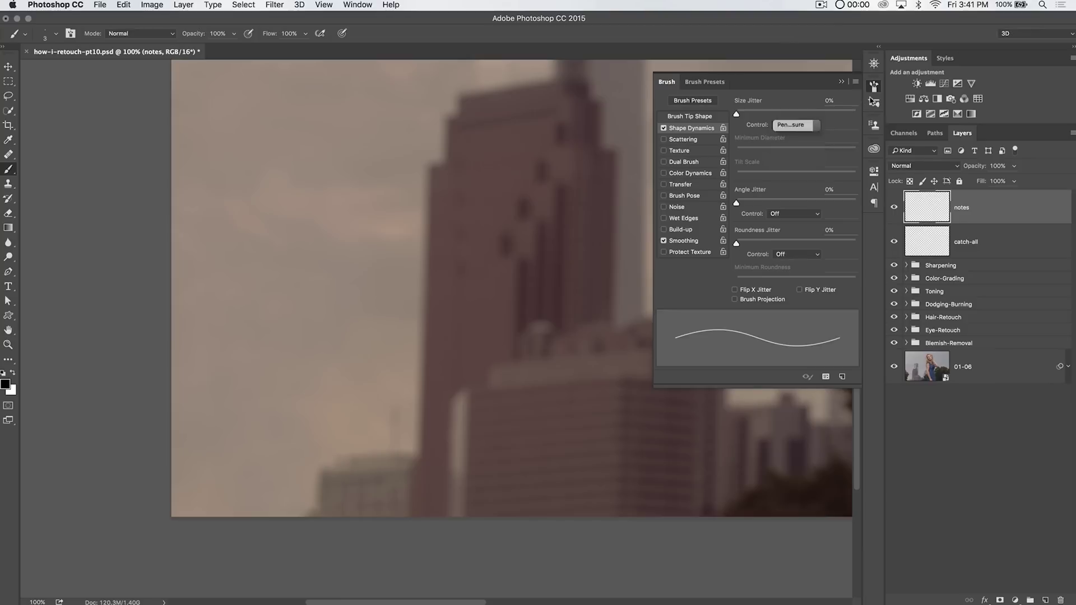
pyautogui.press('F5')
pyautogui.moveTo(271, 206); pyautogui.dragTo(521, 197)
pyautogui.press('super+z')
# Set the foreground color to bright blue 2d00f0 and undo the test stroke made with it.
pyautogui.click(6, 385)
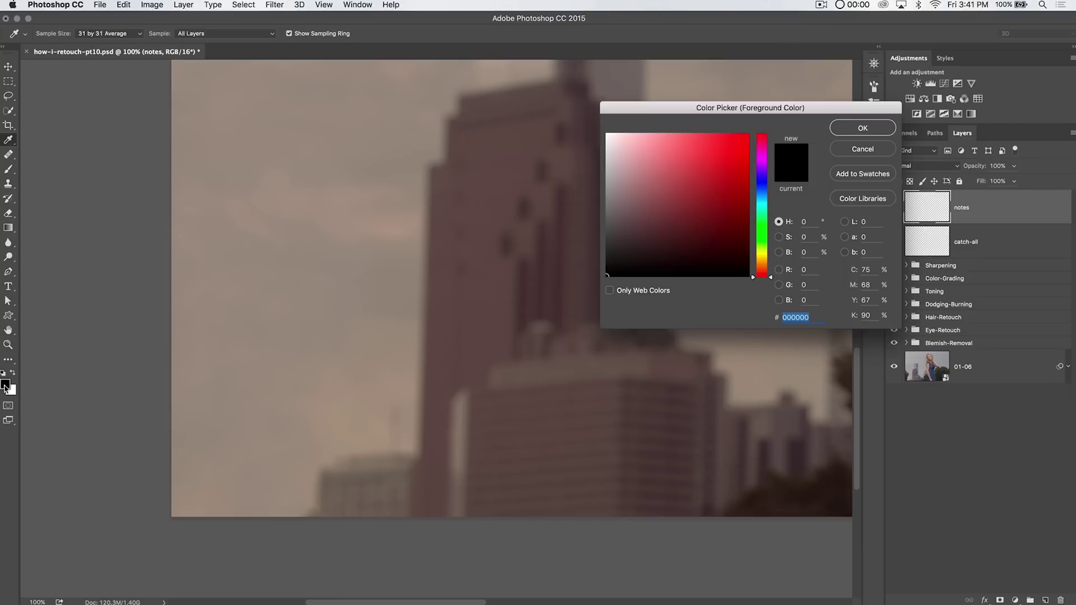
pyautogui.click(768, 177)
pyautogui.click(731, 173)
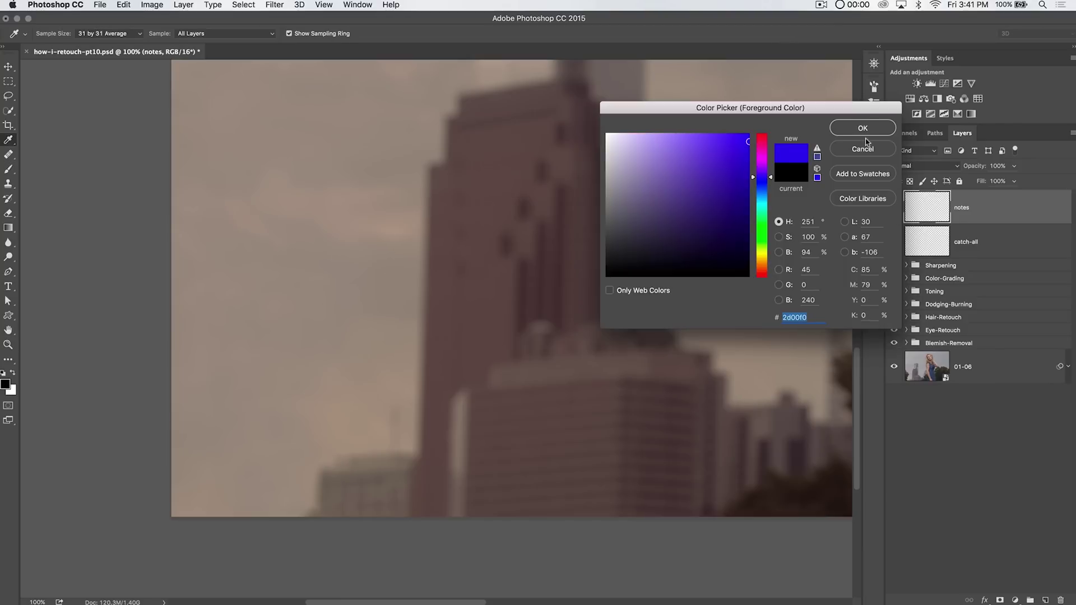
pyautogui.click(863, 129)
pyautogui.moveTo(378, 371); pyautogui.dragTo(462, 330)
pyautogui.press('super+z')
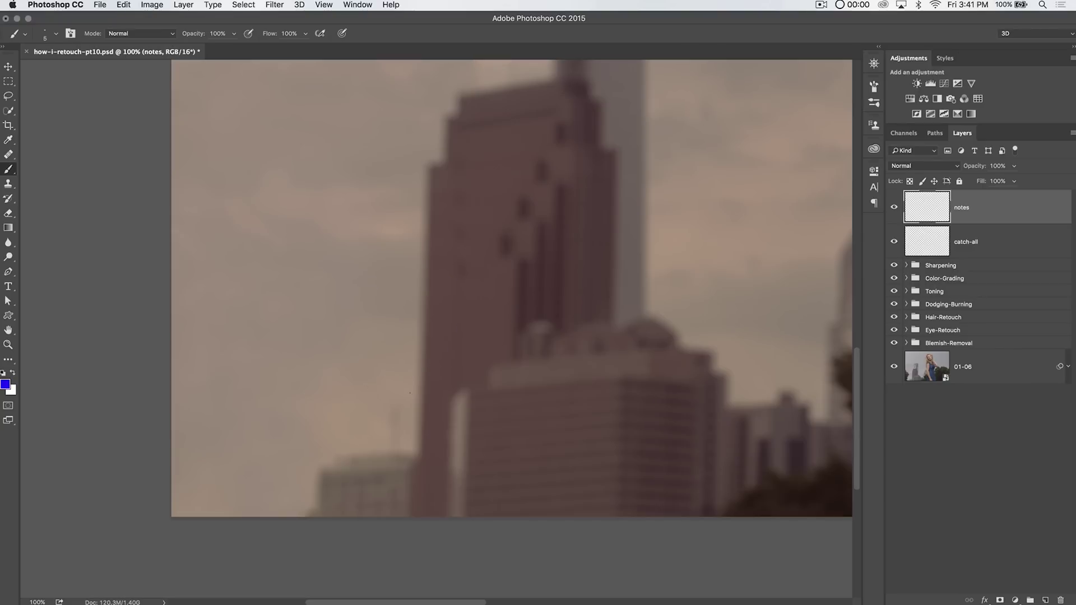
# On the notes layer, circle the thin antenna above the low building and the smudge in the sky beside the tall tower's roof.
pyautogui.moveTo(398, 394); pyautogui.dragTo(399, 395)
pyautogui.moveTo(473, 291); pyautogui.dragTo(475, 511)
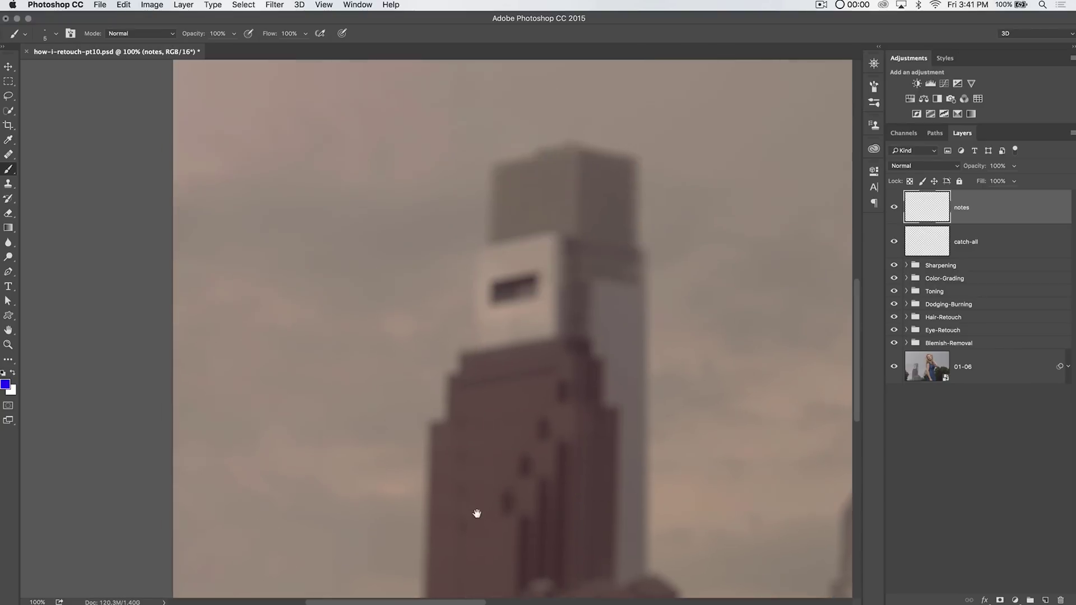
pyautogui.moveTo(402, 423); pyautogui.dragTo(428, 399)
pyautogui.moveTo(418, 323)
pyautogui.mouseDown()
pyautogui.moveTo(457, 360)
pyautogui.moveTo(503, 281)
pyautogui.mouseUp()
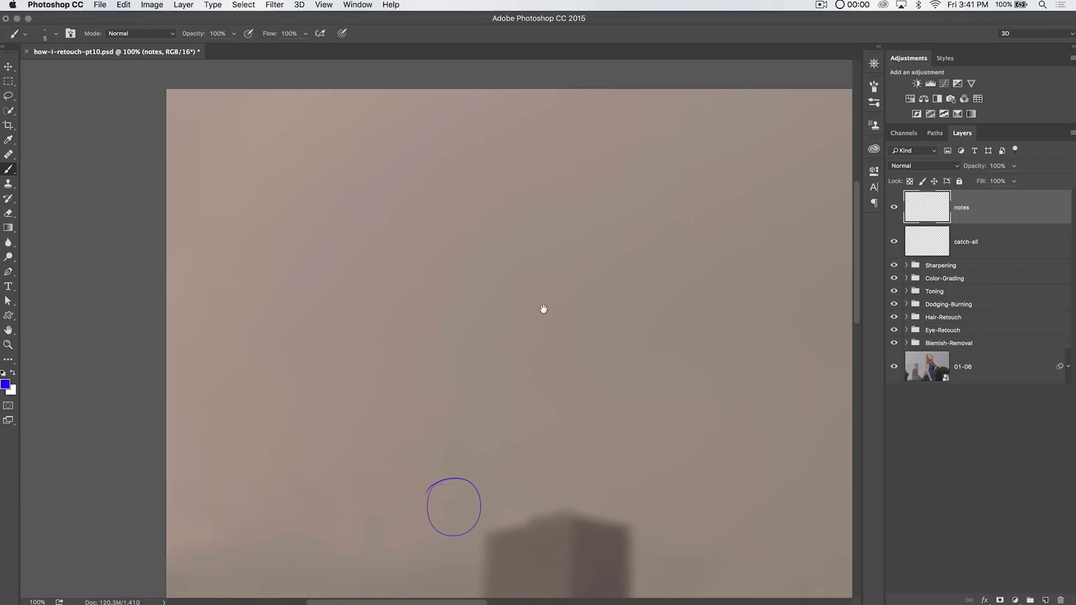
# Circle the blemishes on the woman's upper arm on the notes layer.
pyautogui.moveTo(531, 358); pyautogui.dragTo(339, 360)
pyautogui.moveTo(477, 325); pyautogui.dragTo(412, 251)
pyautogui.moveTo(438, 364); pyautogui.dragTo(458, 266)
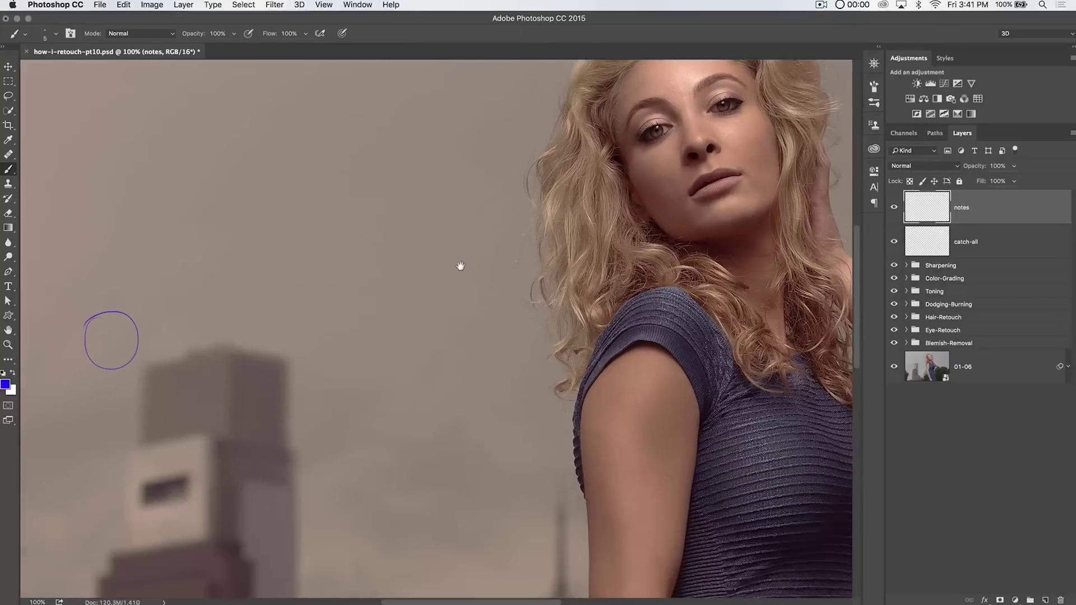
pyautogui.moveTo(508, 308); pyautogui.dragTo(475, 235)
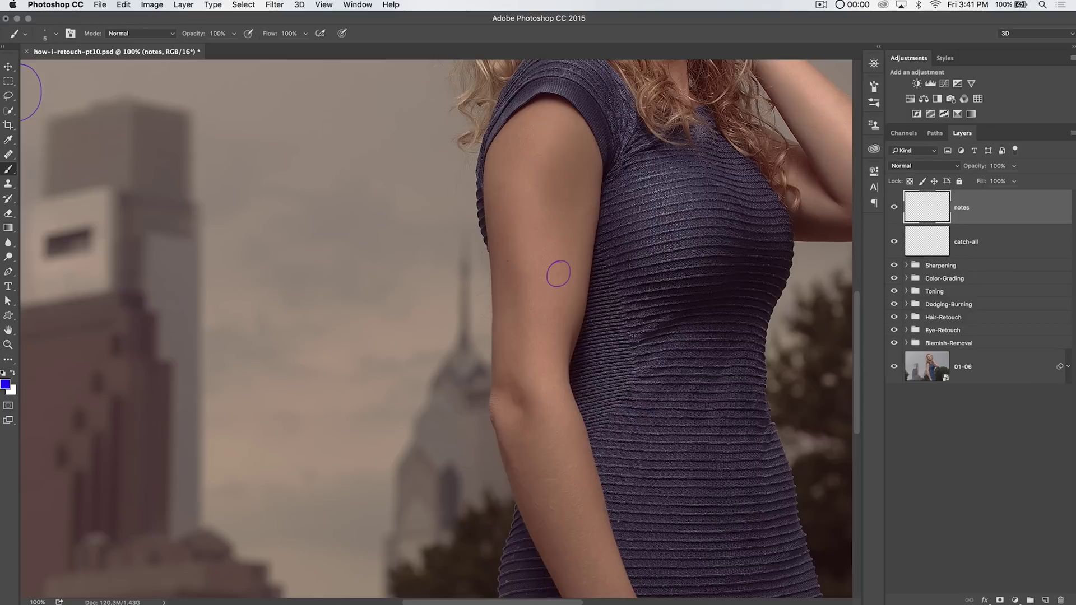
pyautogui.moveTo(493, 178); pyautogui.dragTo(492, 179)
pyautogui.moveTo(498, 240); pyautogui.dragTo(503, 232)
# Circle the flaws on the dress and its sleeve and the two spots on the forehead.
pyautogui.scroll(-10, 542, 321)
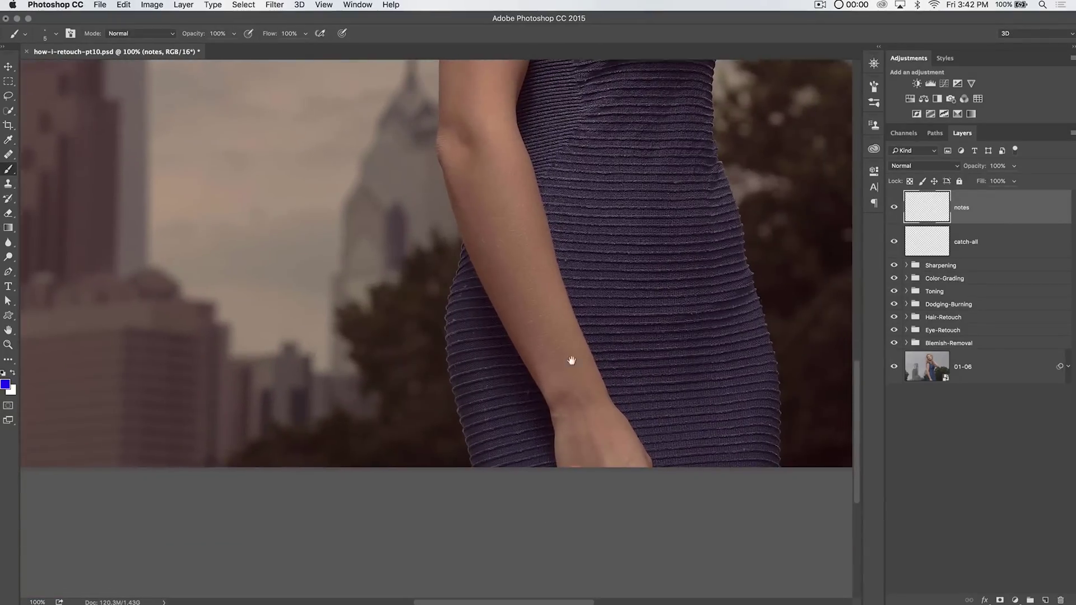
pyautogui.scroll(10, 593, 368)
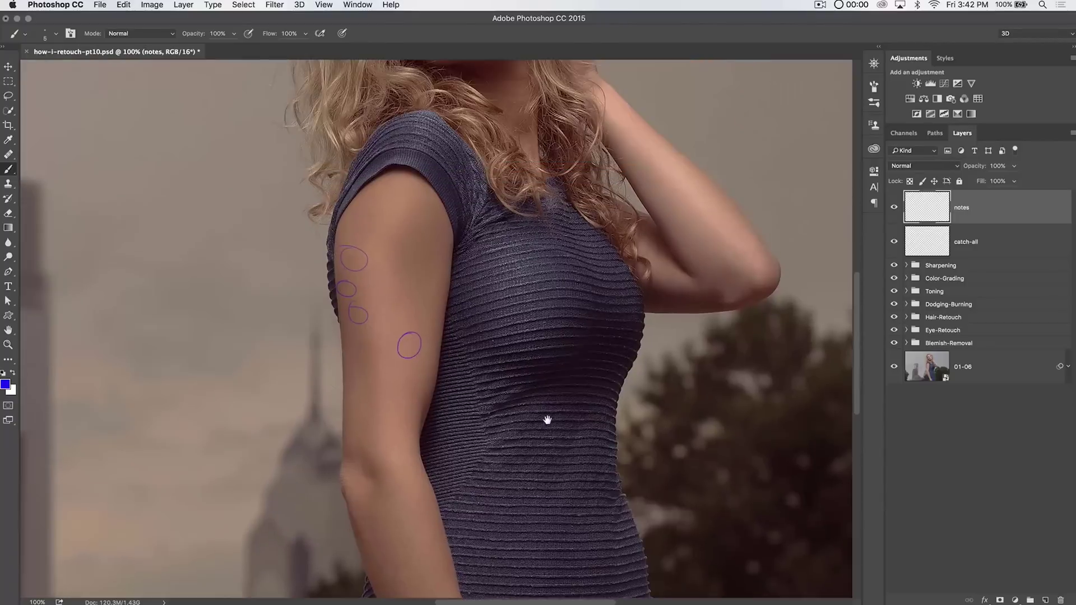
pyautogui.moveTo(548, 420); pyautogui.dragTo(551, 419)
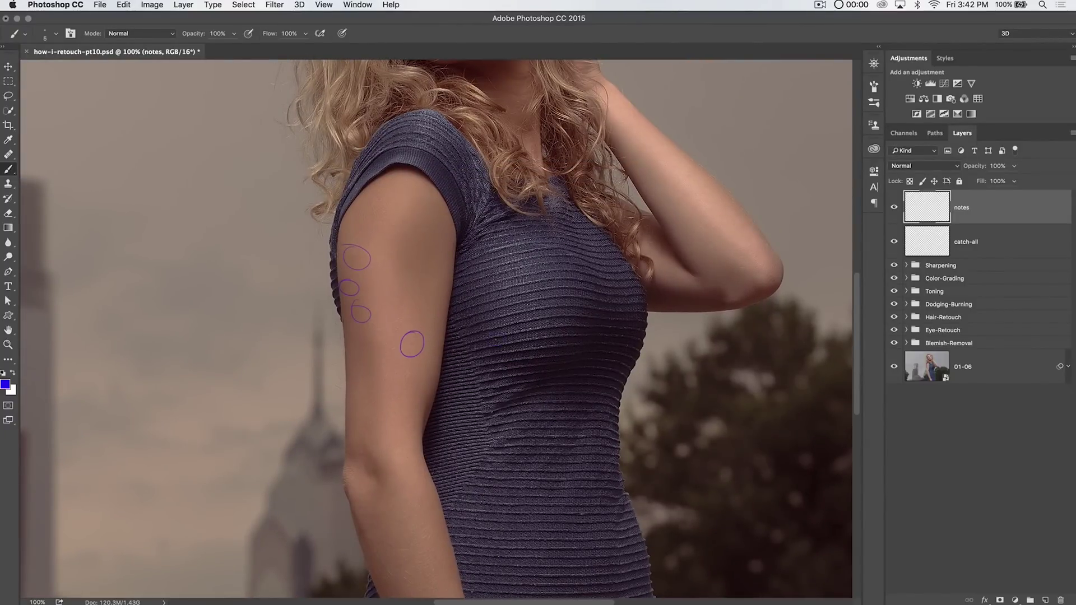
pyautogui.scroll(5, 432, 209)
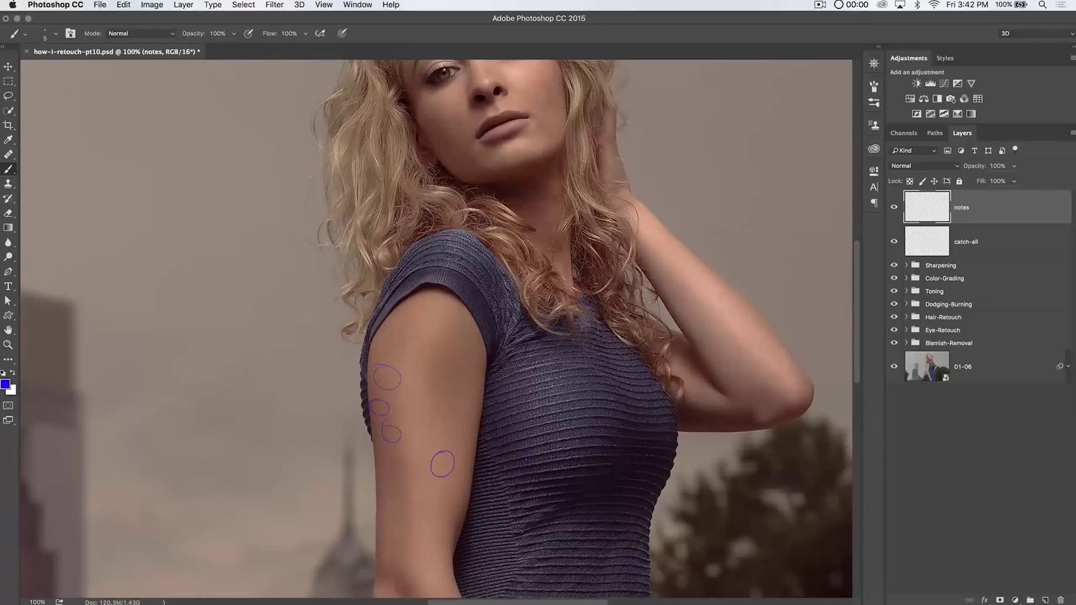
pyautogui.scroll(6, 526, 453)
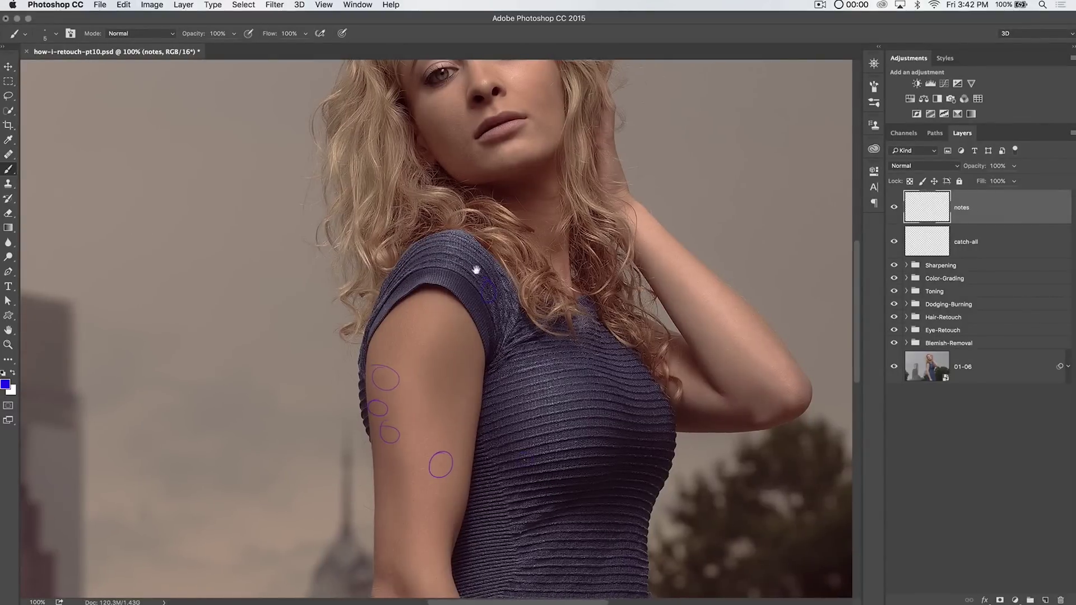
pyautogui.moveTo(416, 150); pyautogui.dragTo(421, 159)
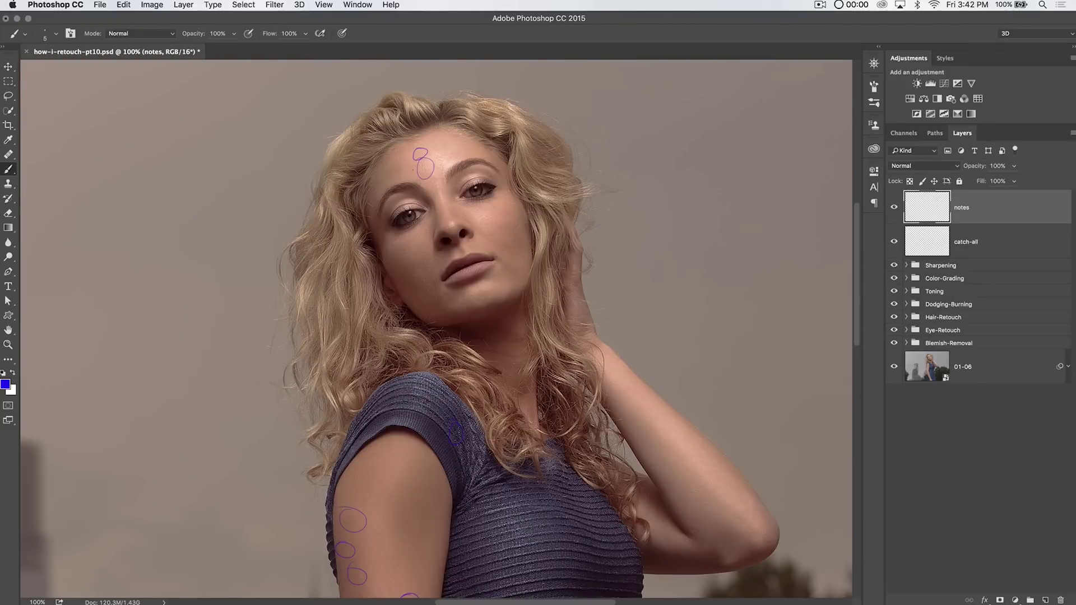
# Examine the sky, trees, dress, hair and face for any remaining distractions.
pyautogui.scroll(2, 497, 255)
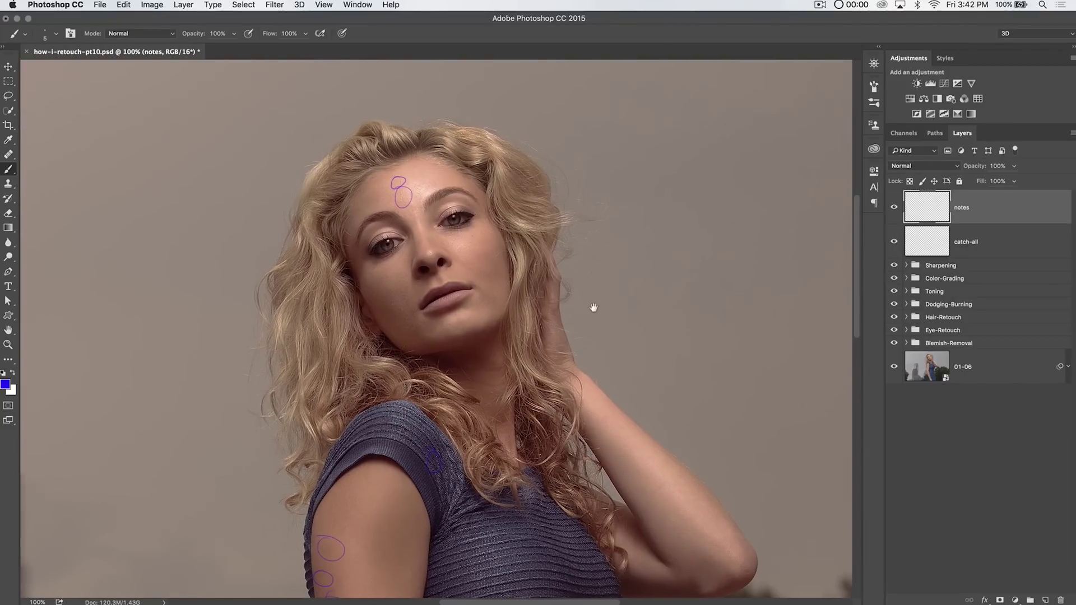
pyautogui.moveTo(591, 307); pyautogui.dragTo(401, 393)
pyautogui.scroll(-10, 401, 393)
pyautogui.hscroll(5, 400, 393)
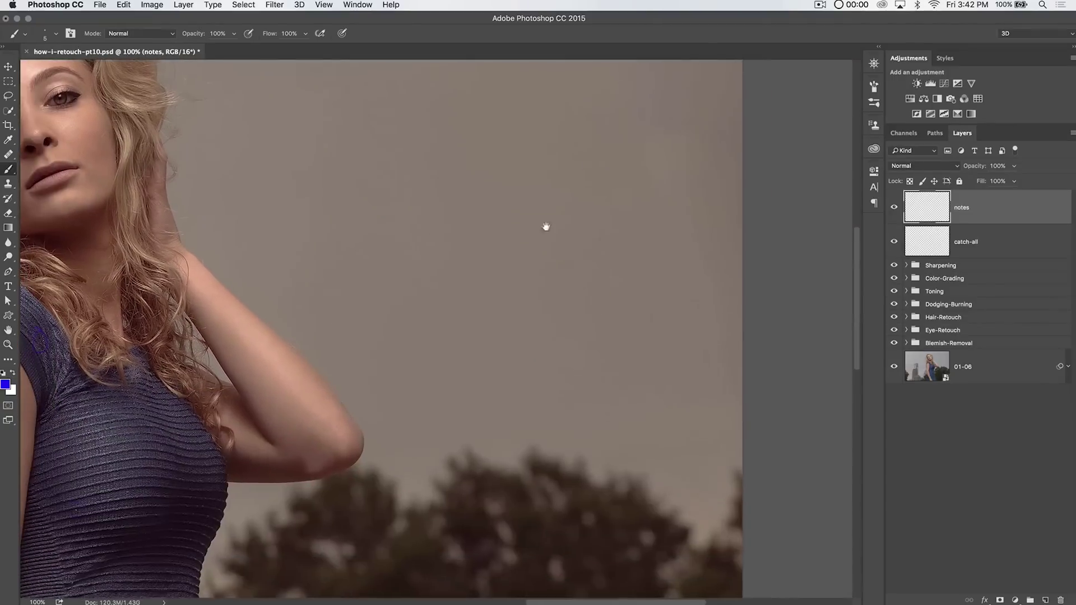
pyautogui.scroll(-10, 540, 283)
pyautogui.hscroll(-3, 507, 219)
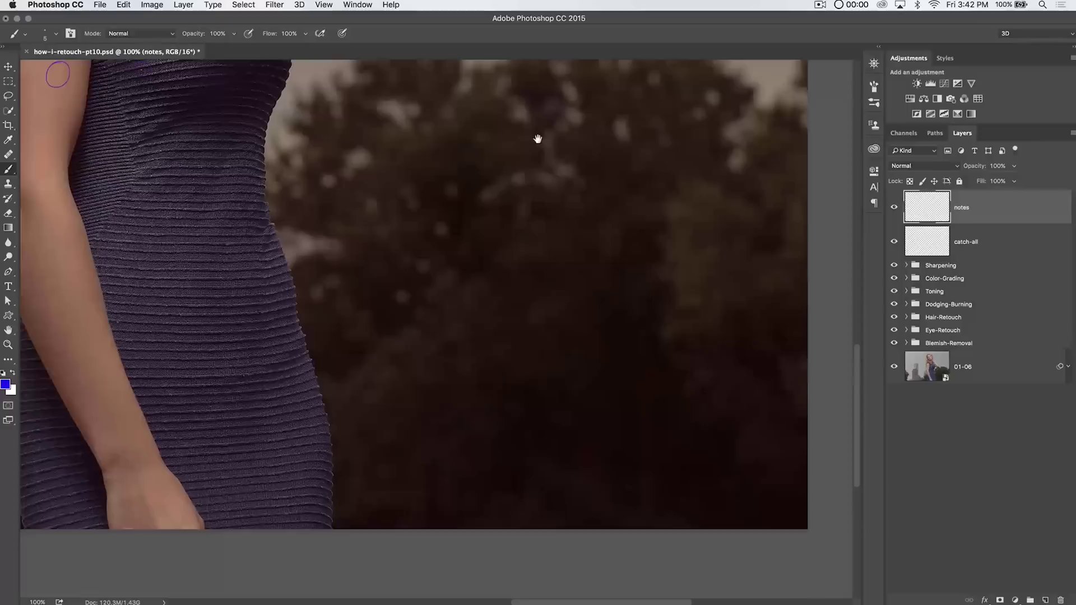
pyautogui.scroll(10, 451, 239)
pyautogui.hscroll(-6, 451, 238)
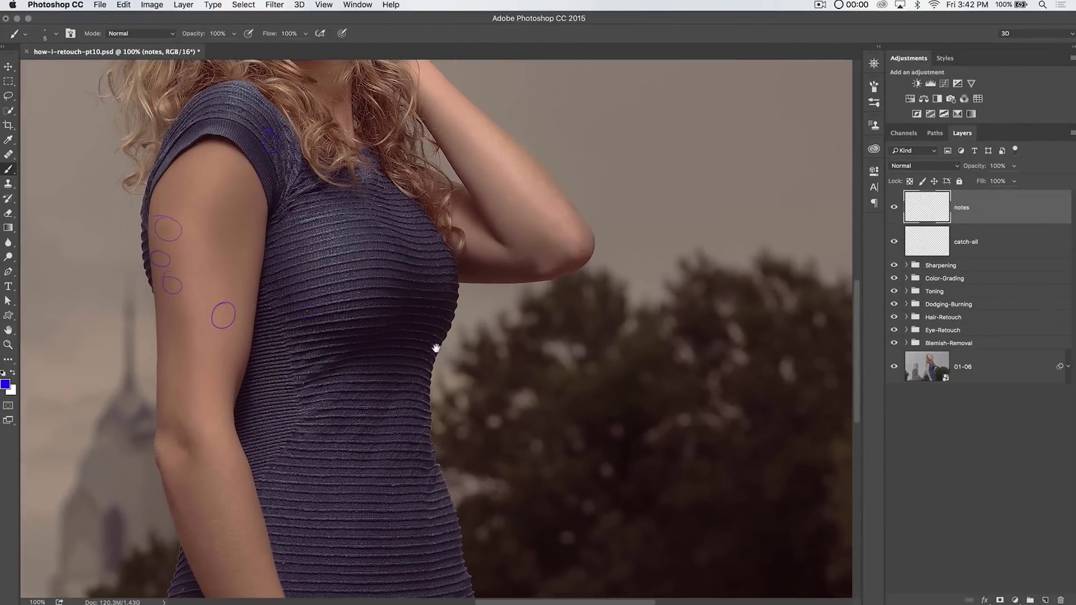
pyautogui.scroll(10, 449, 329)
pyautogui.hscroll(-10, 448, 328)
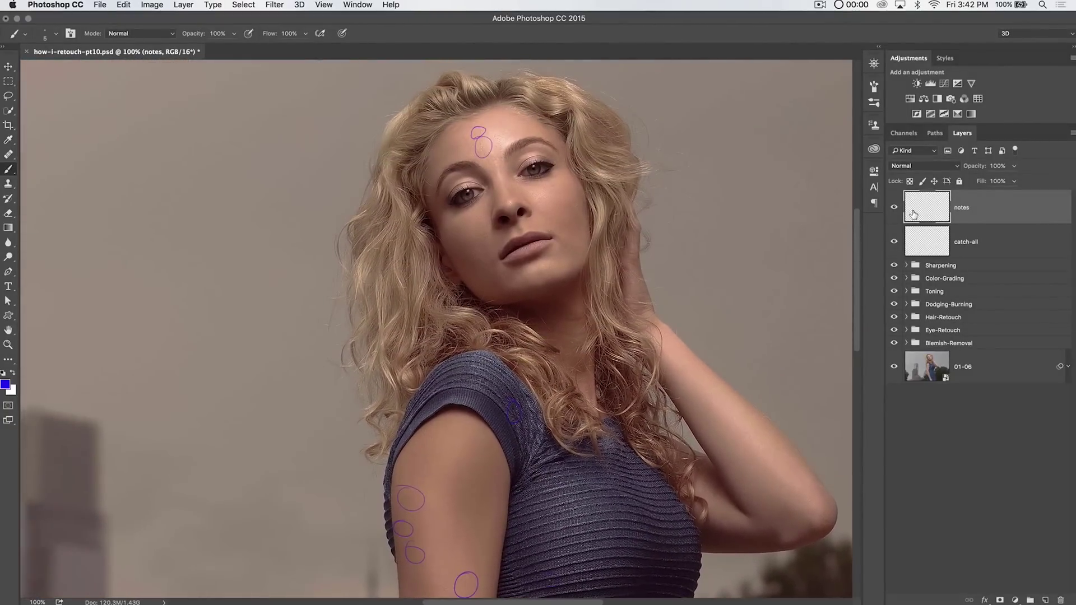
# Invert the colors of the notes layer and review the circled areas across the whole image.
pyautogui.press('super+i')
pyautogui.scroll(-10, 564, 288)
pyautogui.hscroll(-4, 564, 288)
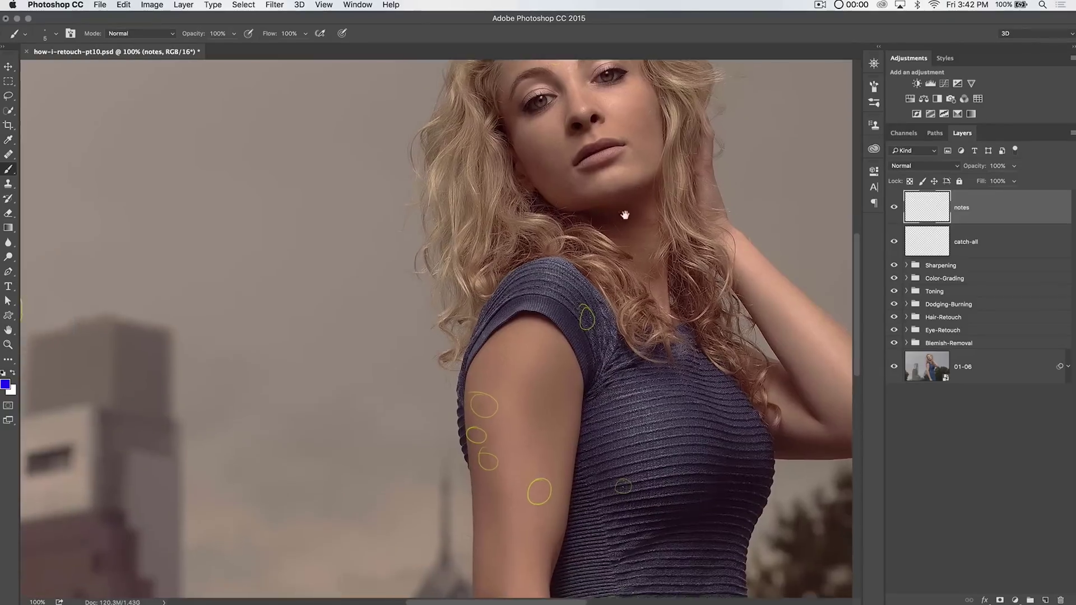
pyautogui.scroll(-8, 557, 344)
pyautogui.hscroll(-10, 556, 343)
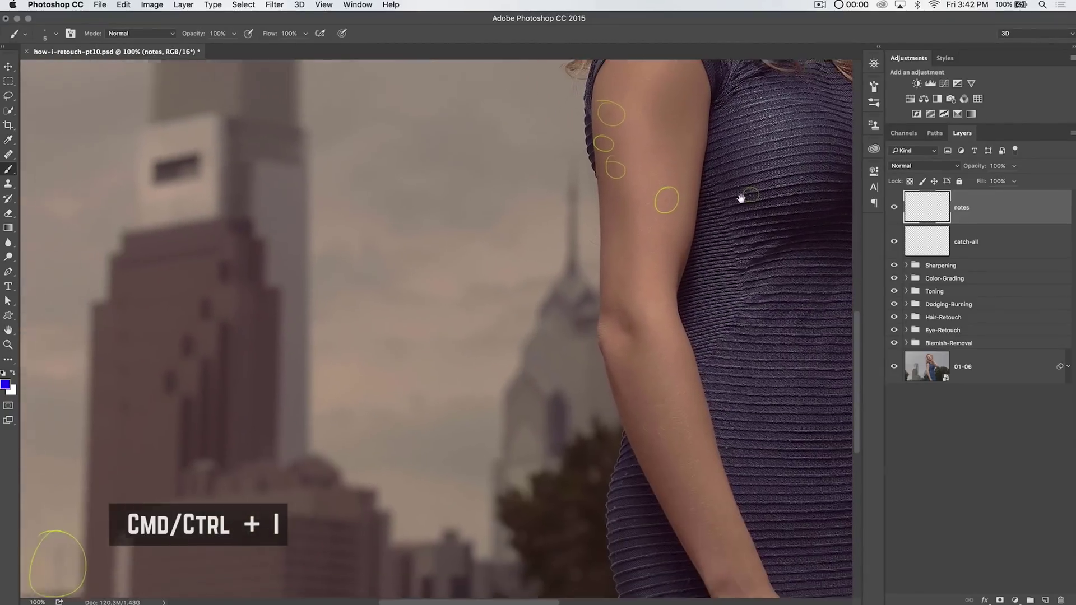
pyautogui.scroll(-3, 418, 389)
pyautogui.hscroll(-3, 418, 389)
pyautogui.scroll(15, 442, 377)
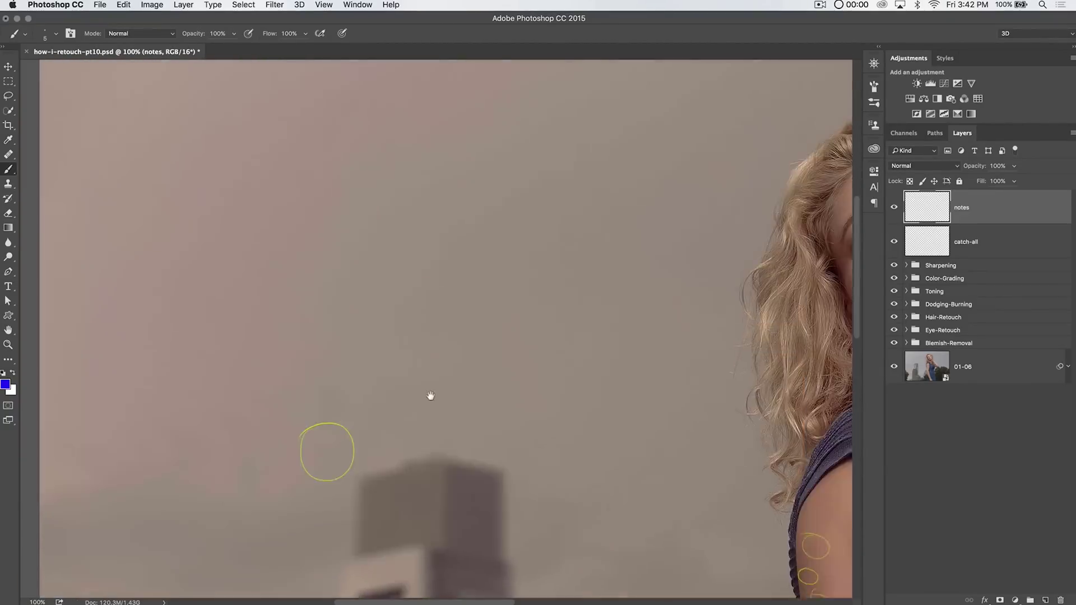
pyautogui.hscroll(5, 421, 241)
pyautogui.scroll(-15, 421, 241)
pyautogui.hscroll(5, 421, 241)
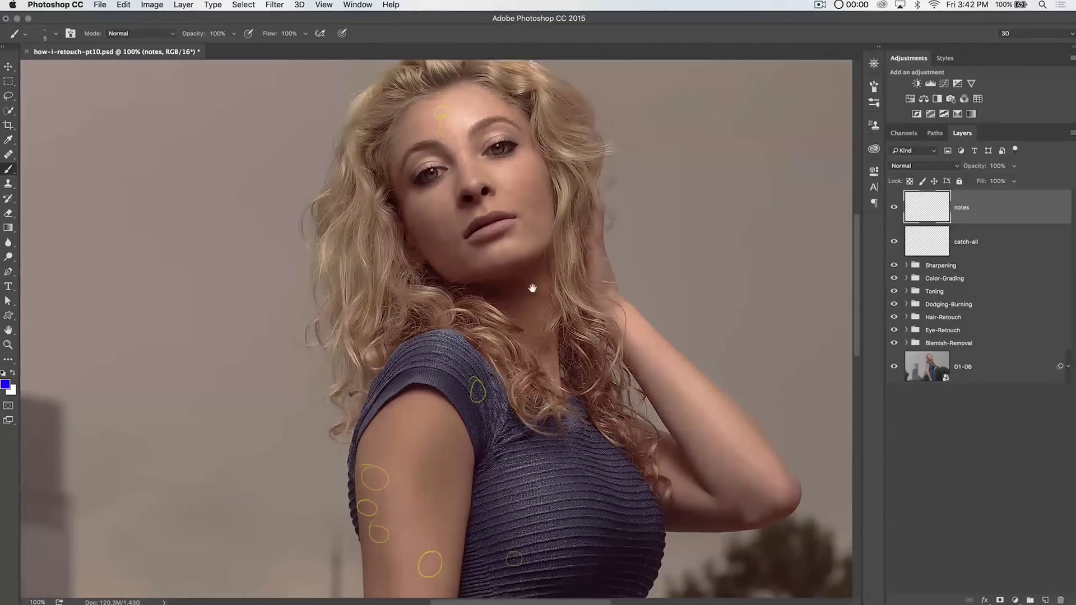
pyautogui.press('super+minus')
pyautogui.press('super+minus')
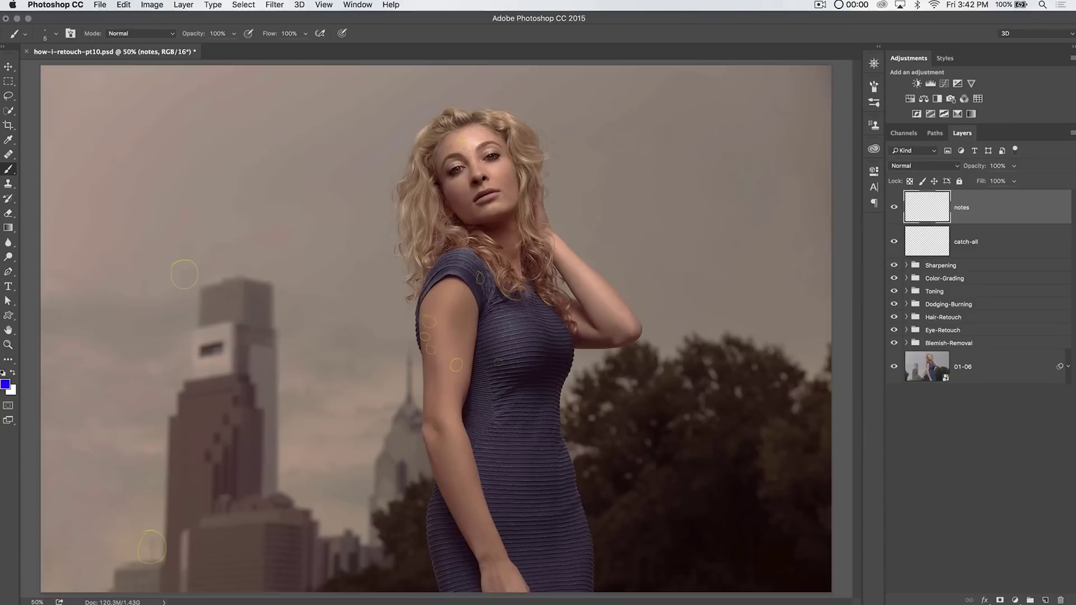
# Make catch-all the working layer and set the Healing Brush to sample Current & Below for the circled antenna.
pyautogui.click(985, 240)
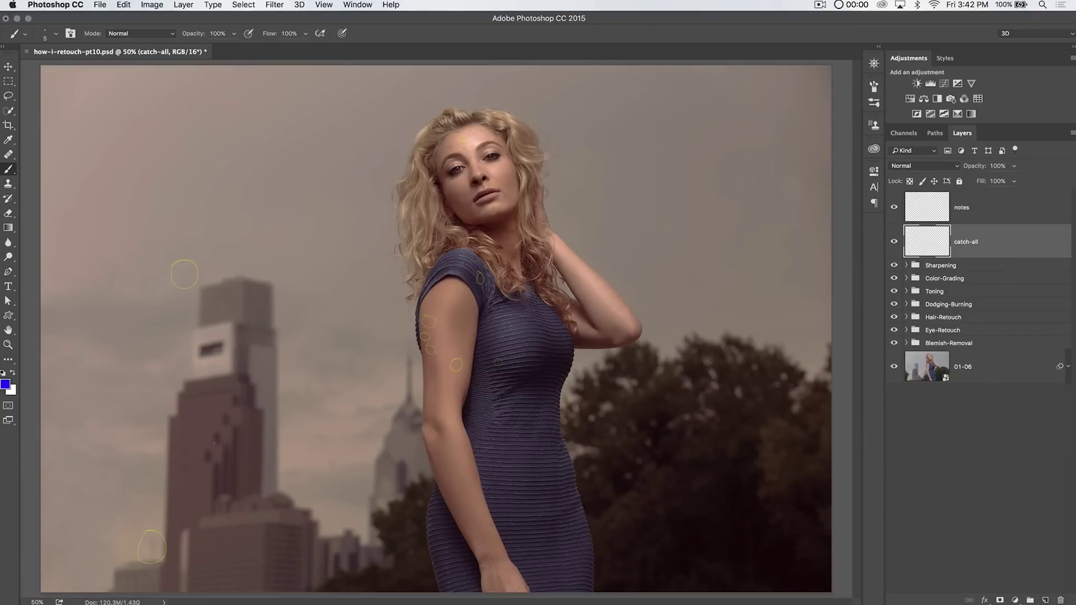
pyautogui.press('z')
pyautogui.click(159, 539)
pyautogui.moveTo(651, 221); pyautogui.dragTo(498, 350)
pyautogui.click(392, 428)
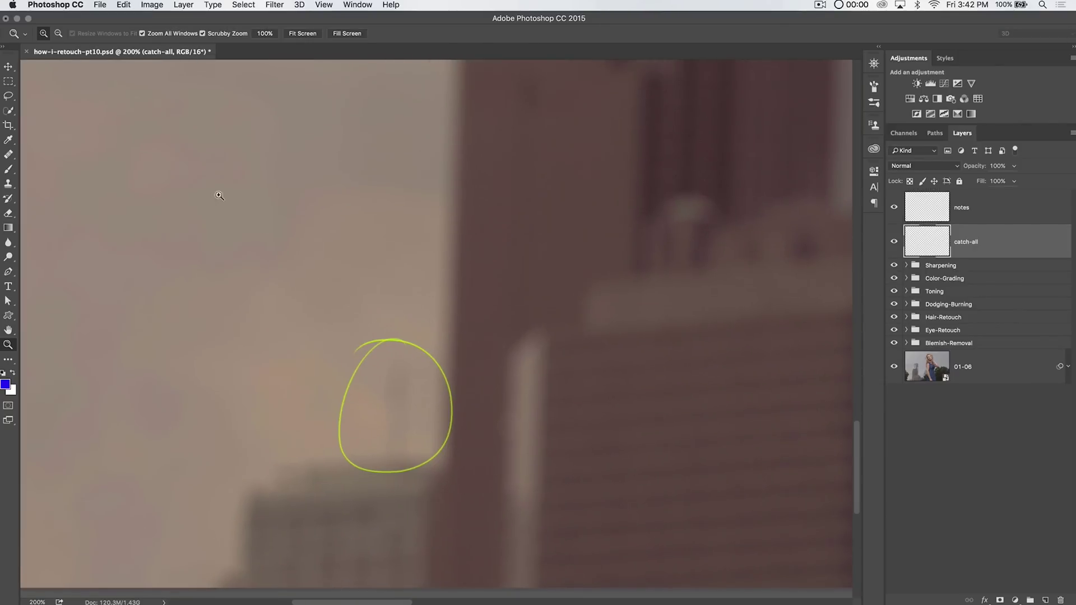
pyautogui.click(8, 156)
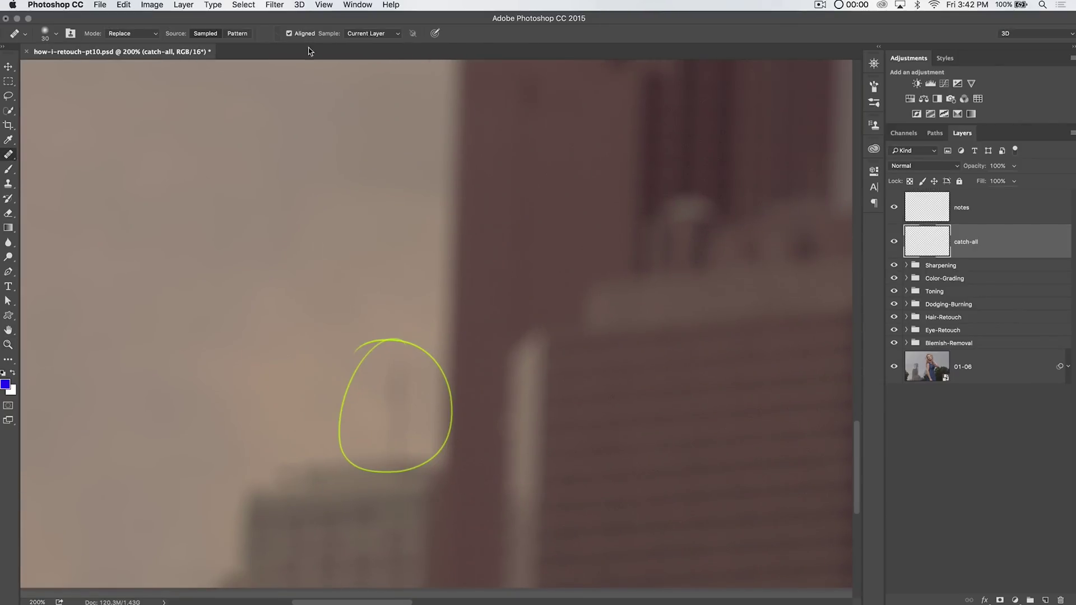
pyautogui.click(379, 33)
pyautogui.click(379, 42)
# Enlarge the Healing Brush and paint out the circled antenna above the low building on the catch-all layer.
pyautogui.press(']')
pyautogui.press(']')
pyautogui.press(']')
pyautogui.press(']')
pyautogui.moveTo(394, 387)
pyautogui.mouseDown()
pyautogui.moveTo(394, 364)
pyautogui.moveTo(390, 416)
pyautogui.moveTo(401, 384)
pyautogui.mouseUp()
# Heal the circled smudge in the sky beside the tall tower's roof on the catch-all layer.
pyautogui.moveTo(362, 303); pyautogui.dragTo(370, 532)
pyautogui.scroll(5, 477, 178)
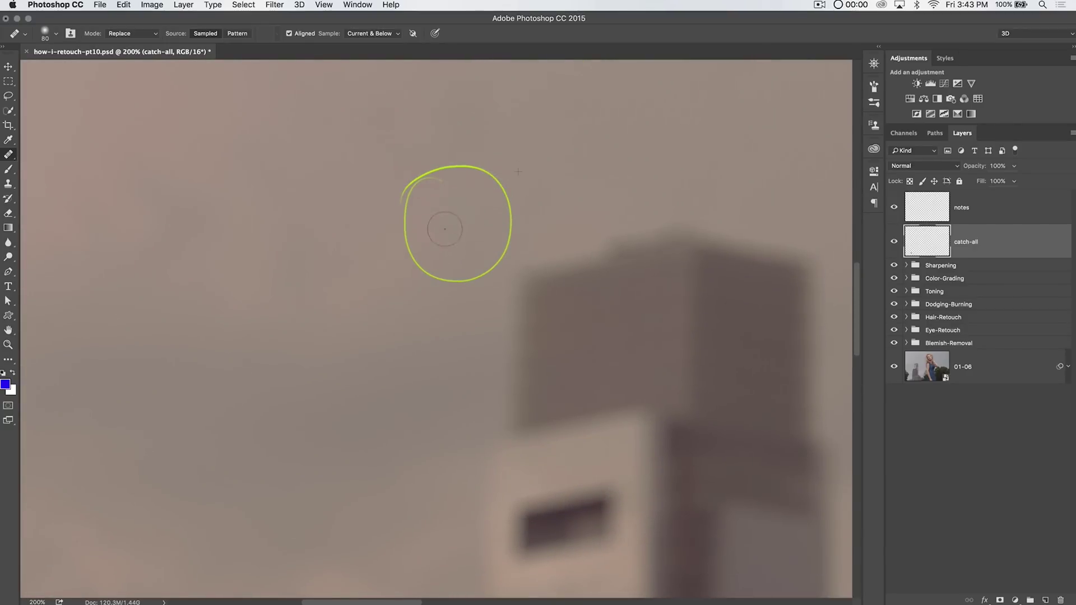
pyautogui.hscroll(15, 639, 182)
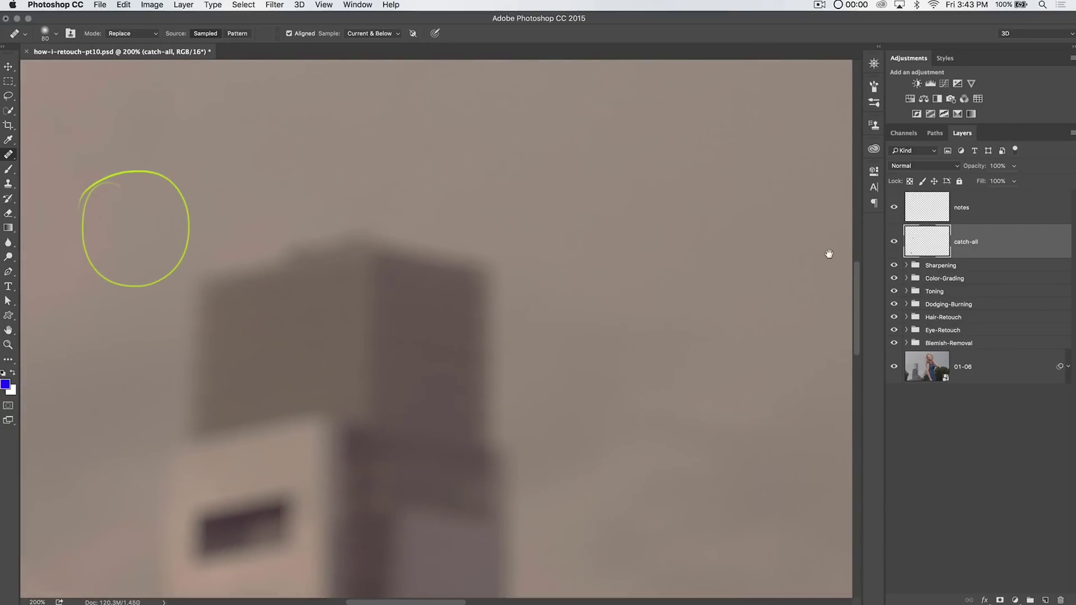
# Try healing the lower circled patch on the forehead with the Healing Brush at 20 px on the catch-all layer.
pyautogui.scroll(15, 399, 359)
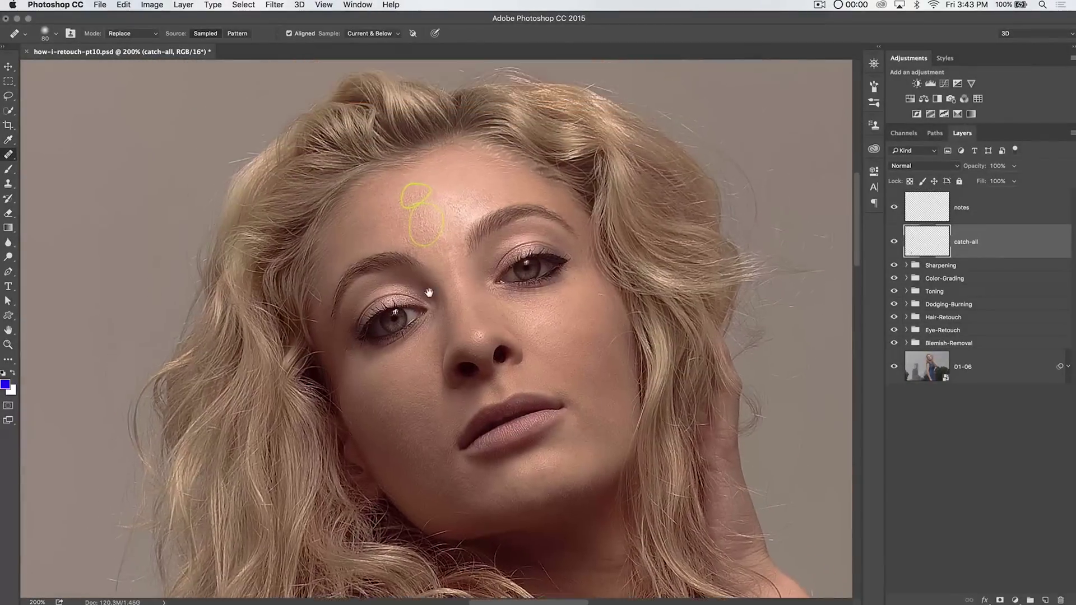
pyautogui.press('z')
pyautogui.click(404, 224)
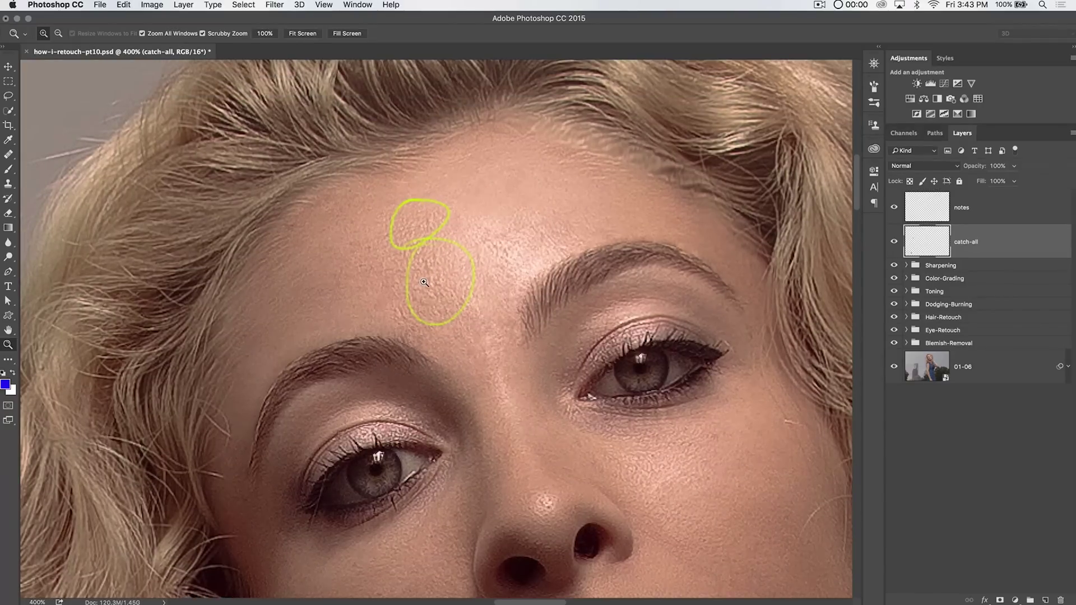
pyautogui.press('j')
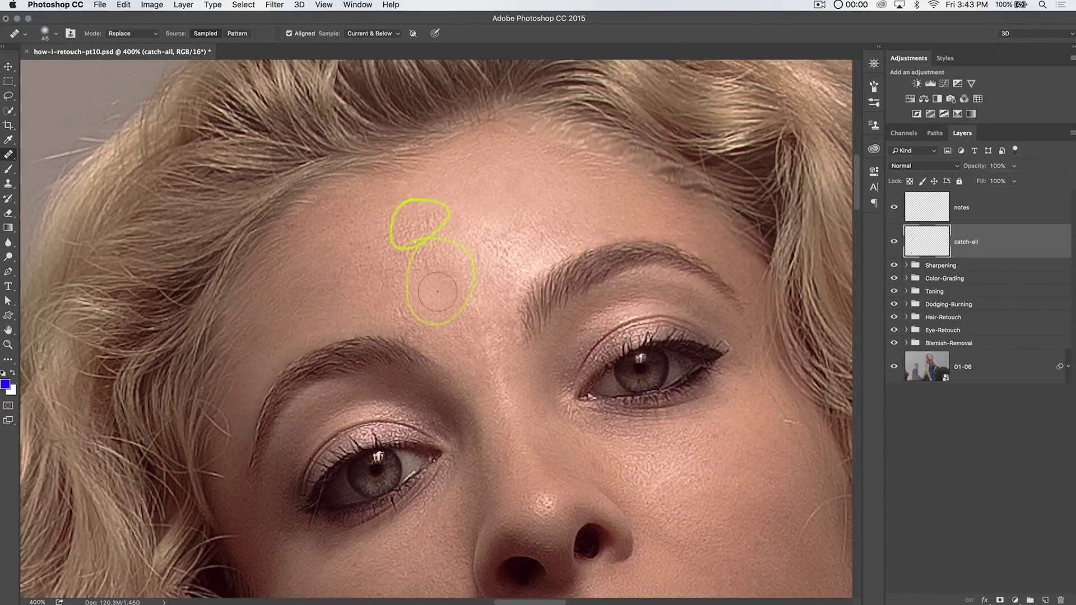
pyautogui.press('[')
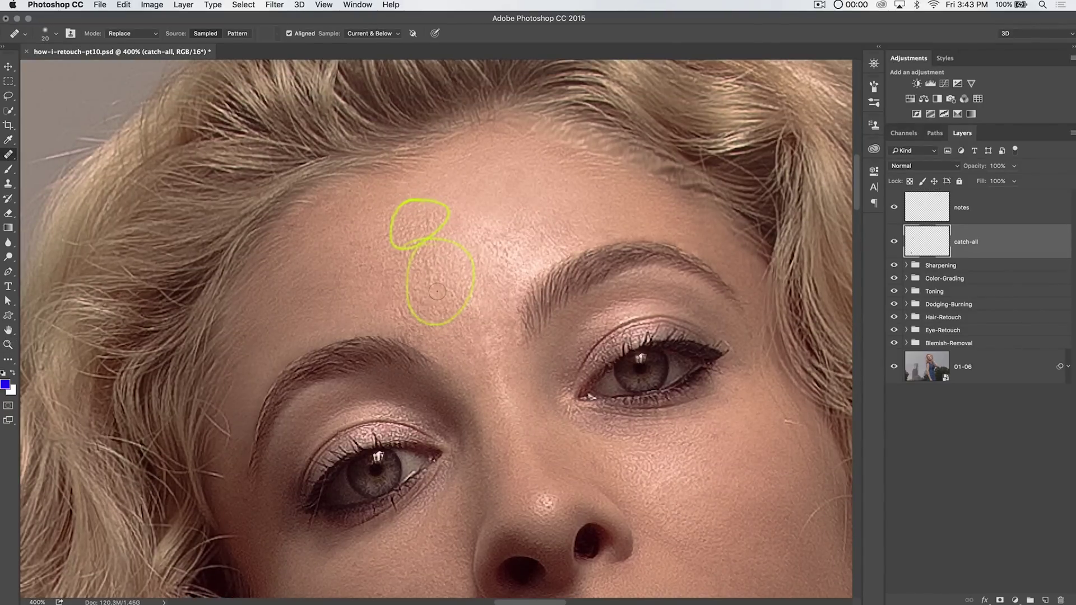
pyautogui.keyDown('alt'); pyautogui.click(394, 266); pyautogui.keyUp('alt')
pyautogui.moveTo(426, 266); pyautogui.dragTo(435, 297)
pyautogui.press('super+z')
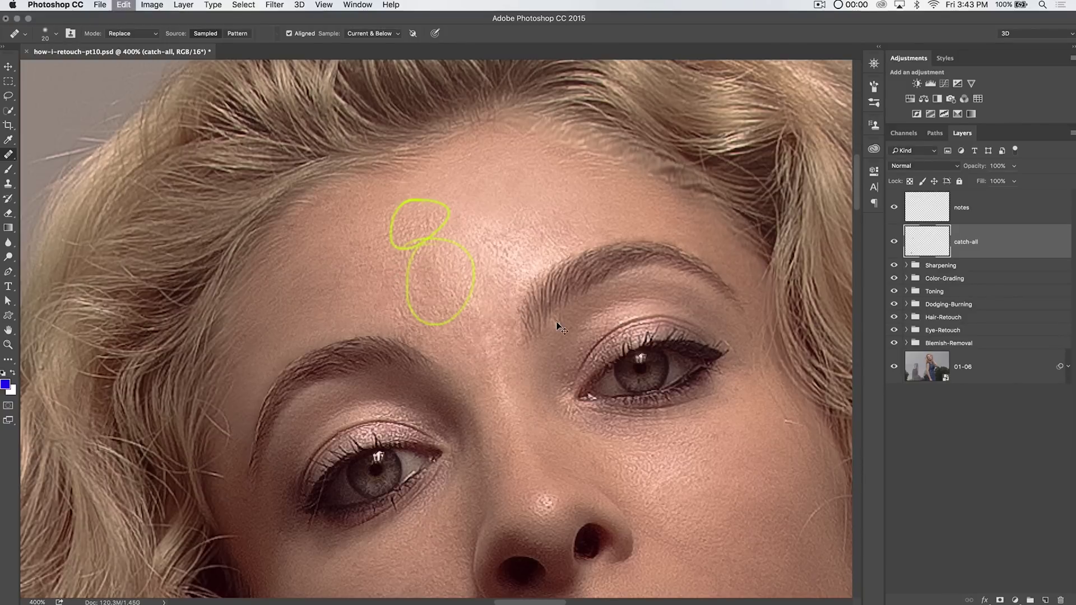
pyautogui.keyDown('alt'); pyautogui.click(477, 278); pyautogui.keyUp('alt')
pyautogui.click(434, 264)
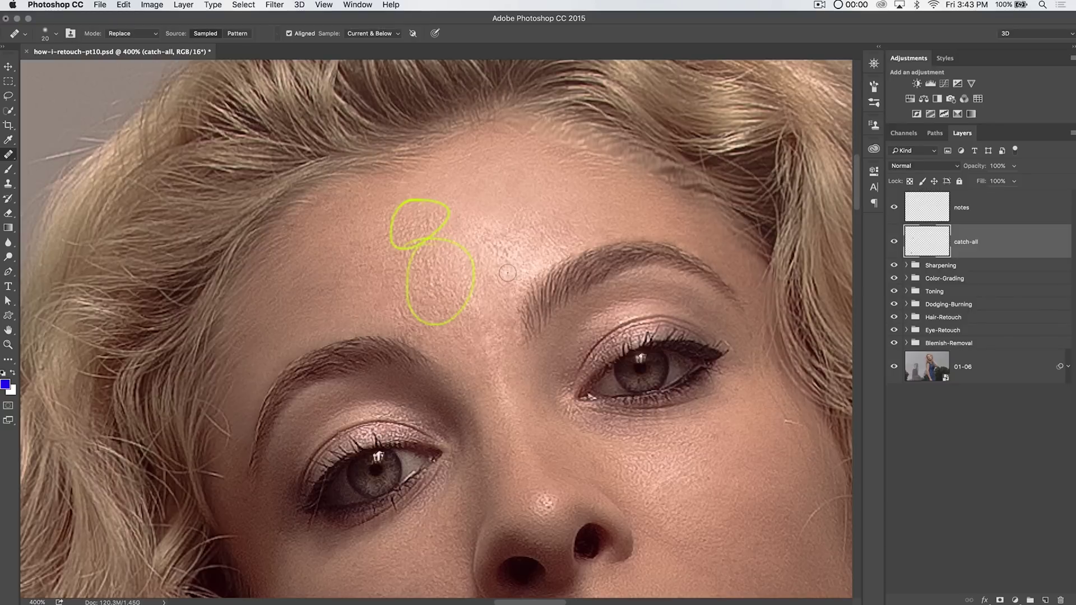
# Set the Healing Brush hardness to 100%, shrink the brush to 9 px and heal the circled forehead texture on the catch-all layer.
pyautogui.rightClick(445, 231)
pyautogui.moveTo(507, 277); pyautogui.dragTo(625, 271)
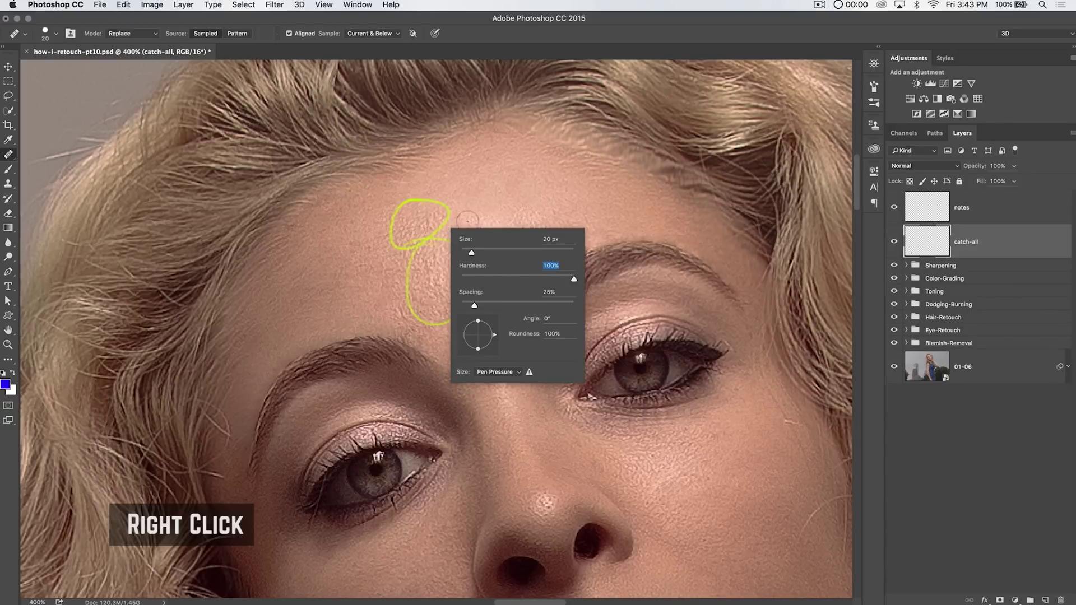
pyautogui.press('Return')
pyautogui.press('[')
pyautogui.press('[')
pyautogui.press('[')
pyautogui.keyDown('alt'); pyautogui.click(447, 275); pyautogui.keyUp('alt')
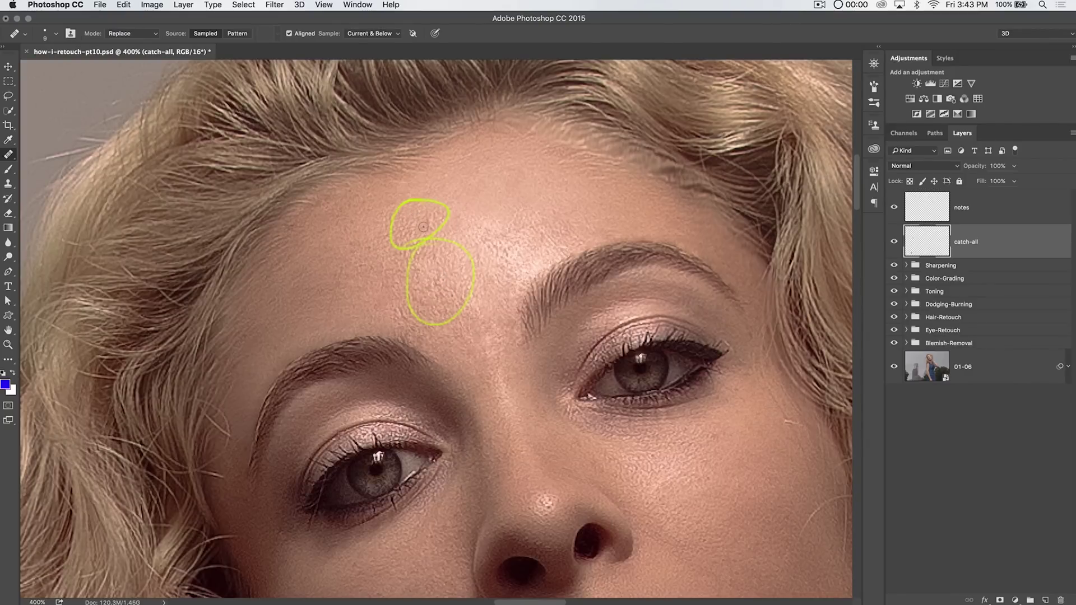
pyautogui.keyDown('alt'); pyautogui.click(406, 222); pyautogui.keyUp('alt')
# Hide the notes layer to review the forehead retouch in the whole image, and show the notes again.
pyautogui.click(894, 207)
pyautogui.press('super+0')
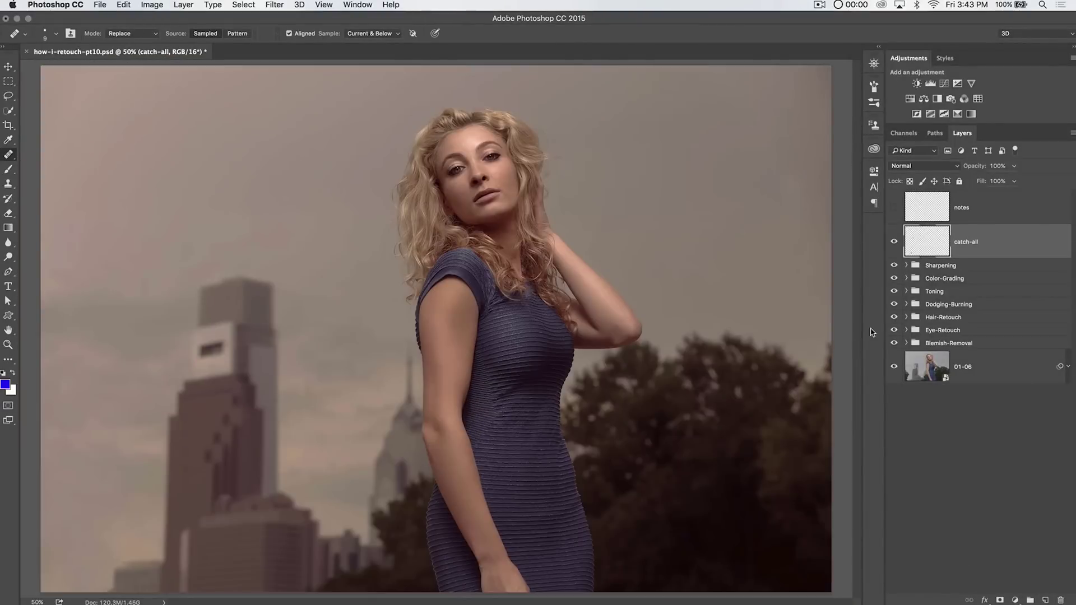
pyautogui.press('super+equal')
pyautogui.press('super+equal')
pyautogui.press('super+equal')
pyautogui.click(894, 207)
# Heal the circled specks in the dress fabric on the catch-all layer.
pyautogui.scroll(10, 504, 280)
pyautogui.scroll(-7, 504, 280)
pyautogui.press('z')
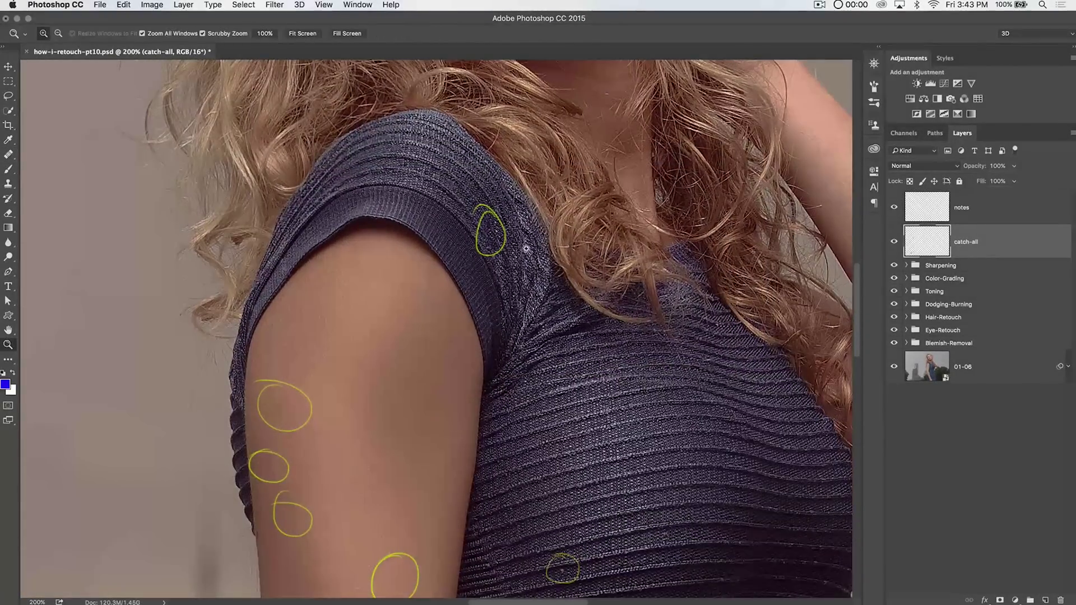
pyautogui.click(509, 261)
pyautogui.click(494, 237)
pyautogui.press('j')
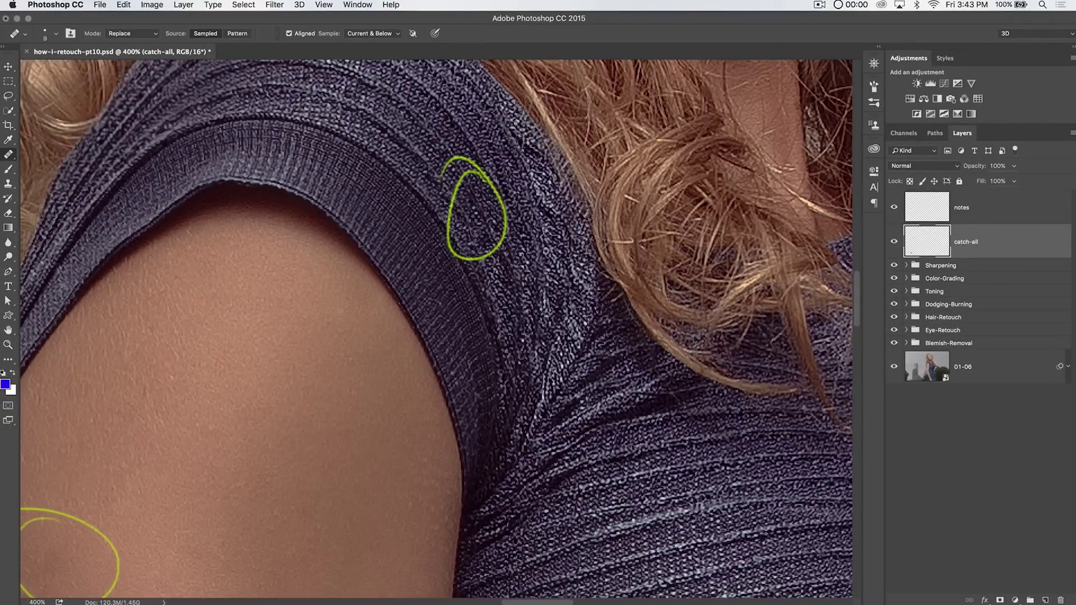
pyautogui.moveTo(468, 428); pyautogui.dragTo(566, 113)
pyautogui.moveTo(675, 422); pyautogui.dragTo(524, 325)
pyautogui.scroll(2, 508, 441)
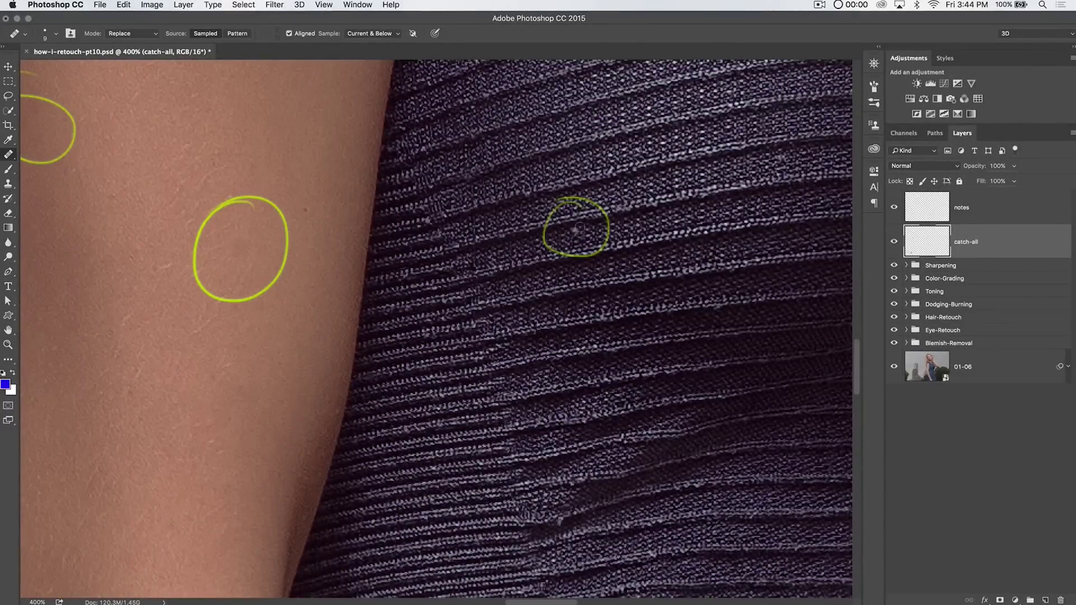
pyautogui.click(577, 229)
# Enlarge the Healing Brush to 30 px and try to heal the uppermost circled spot on the upper arm using nearby skin.
pyautogui.moveTo(364, 253)
pyautogui.mouseDown()
pyautogui.moveTo(447, 250)
pyautogui.moveTo(594, 381)
pyautogui.mouseUp()
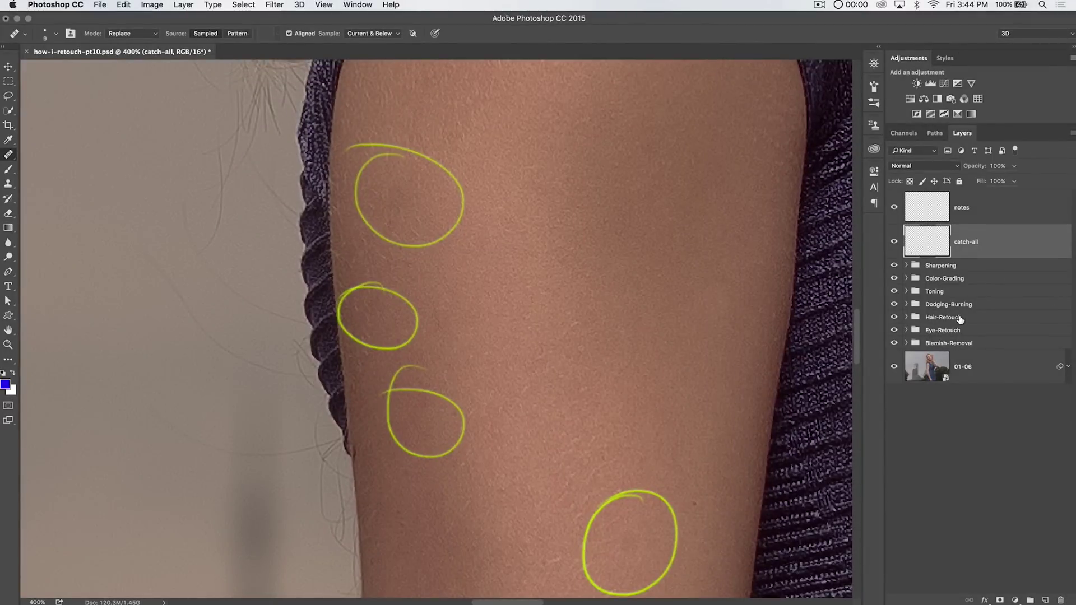
pyautogui.press(']')
pyautogui.press(']')
pyautogui.press(']')
pyautogui.keyDown('alt'); pyautogui.click(409, 109); pyautogui.keyUp('alt')
pyautogui.click(392, 205)
# Set the Healing Brush to Normal mode, lower its hardness and heal the uppermost circled arm spot.
pyautogui.click(120, 34)
pyautogui.click(120, 24)
pyautogui.rightClick(438, 141)
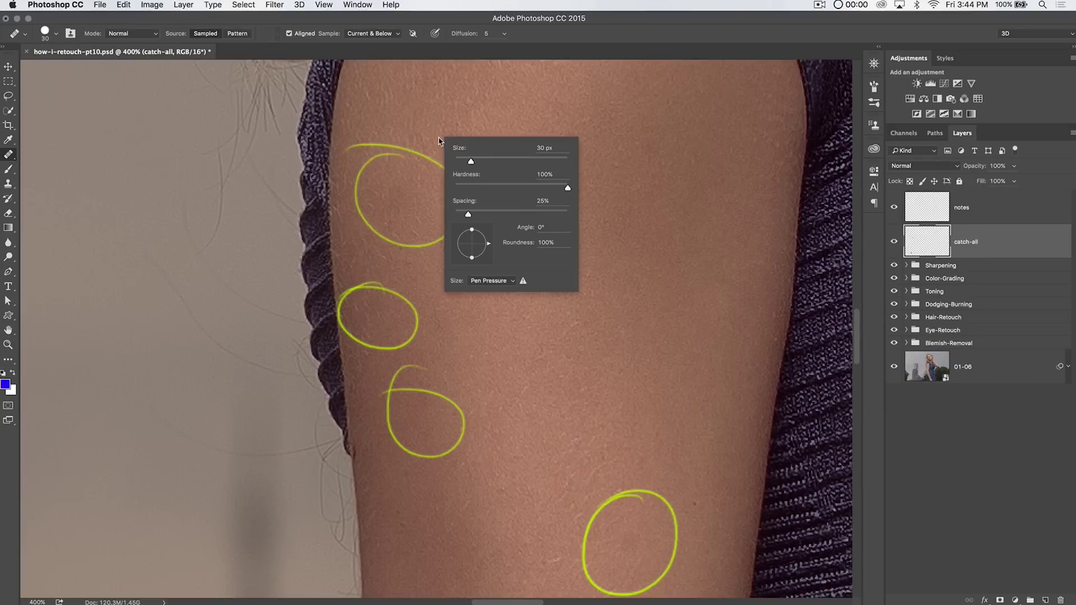
pyautogui.moveTo(497, 190); pyautogui.dragTo(511, 190)
pyautogui.press('Return')
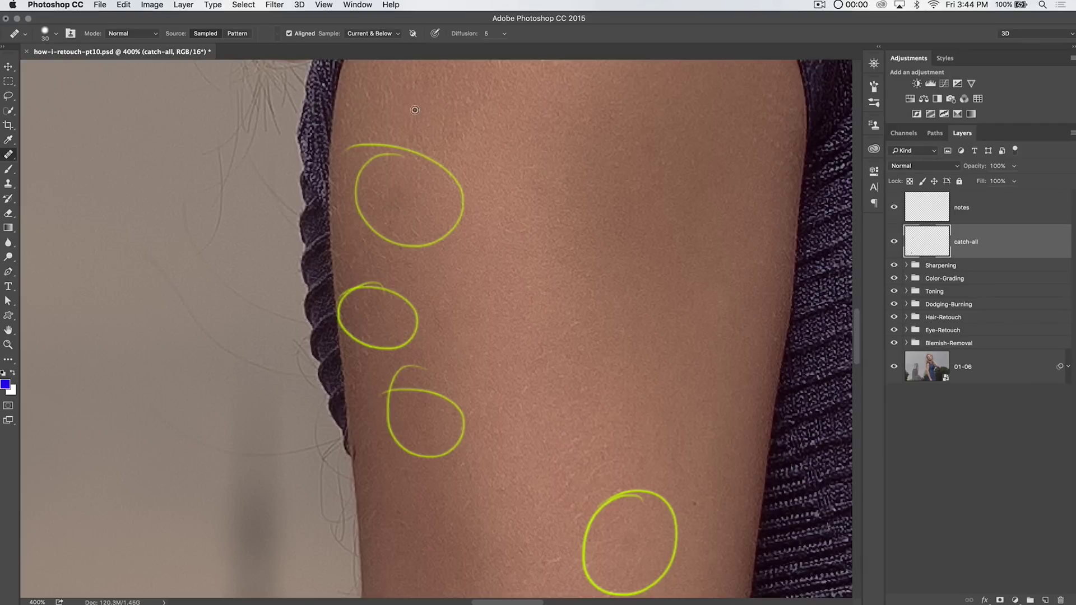
pyautogui.click(400, 199)
# Heal the remaining circled spots further down the upper arm on the catch-all layer.
pyautogui.scroll(-5, 464, 265)
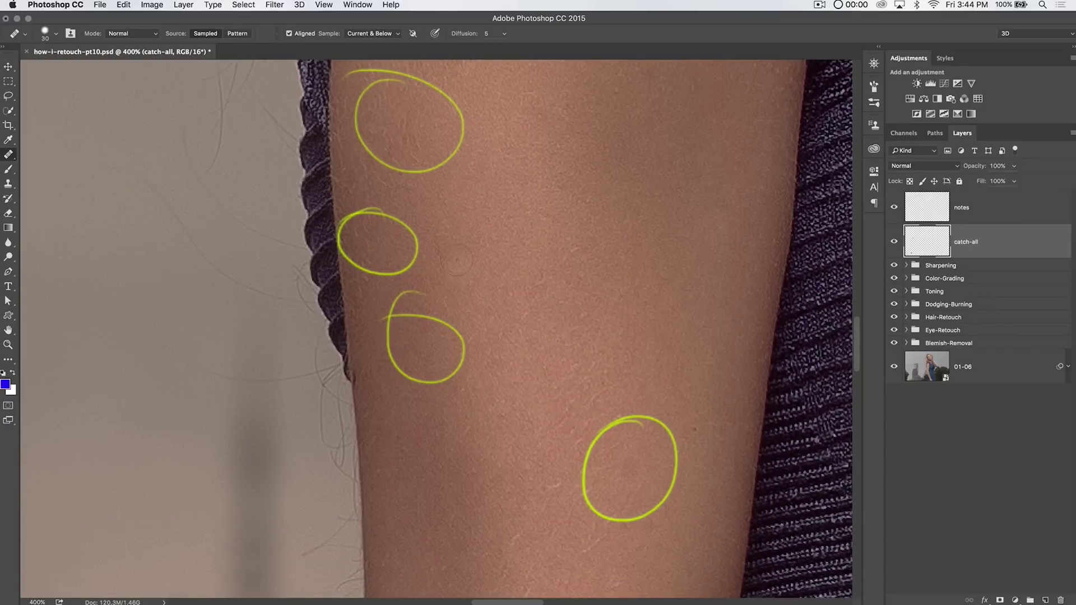
pyautogui.moveTo(356, 238)
pyautogui.mouseDown()
pyautogui.moveTo(367, 232)
pyautogui.moveTo(375, 247)
pyautogui.mouseUp()
pyautogui.click(420, 331)
pyautogui.click(424, 352)
pyautogui.moveTo(585, 409); pyautogui.dragTo(512, 281)
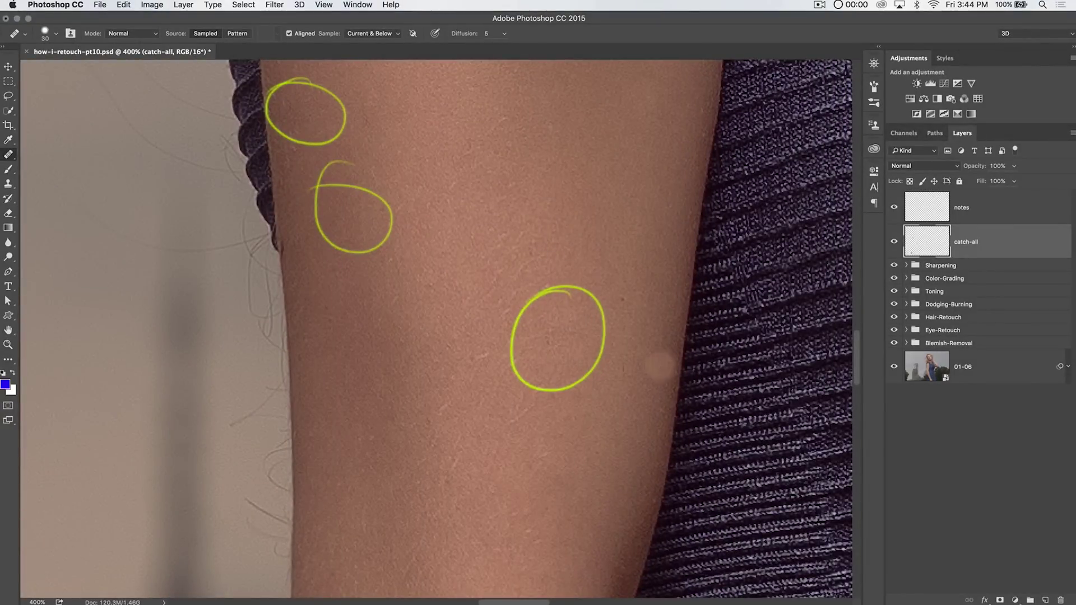
# Examine the forearm, wrist and surrounding dress for any remaining circled flaws.
pyautogui.moveTo(531, 452); pyautogui.dragTo(526, 233)
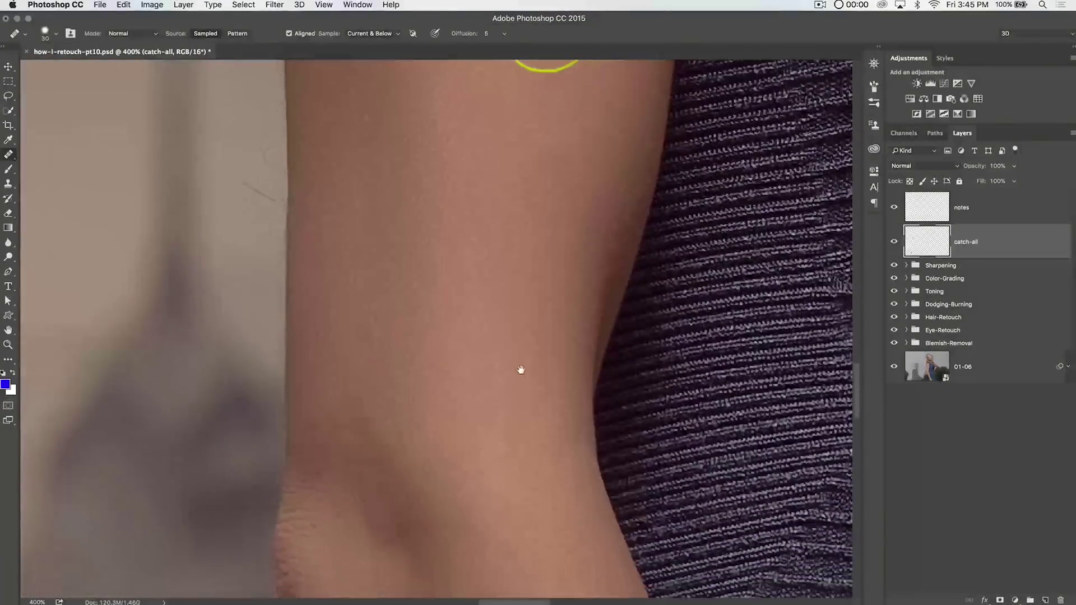
pyautogui.moveTo(521, 367); pyautogui.dragTo(456, 96)
pyautogui.moveTo(493, 266); pyautogui.dragTo(450, 198)
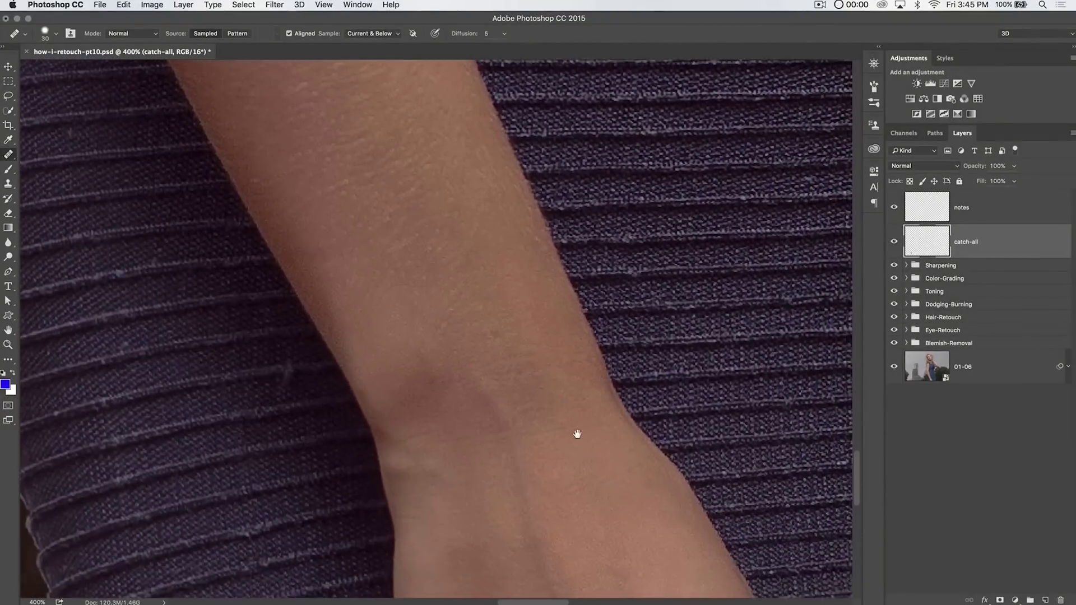
pyautogui.rightClick(576, 434)
pyautogui.click(399, 197)
pyautogui.moveTo(740, 199); pyautogui.dragTo(471, 431)
# Delete the notes layer holding the circled marks.
pyautogui.press('super+minus')
pyautogui.press('super+minus')
pyautogui.press('super+minus')
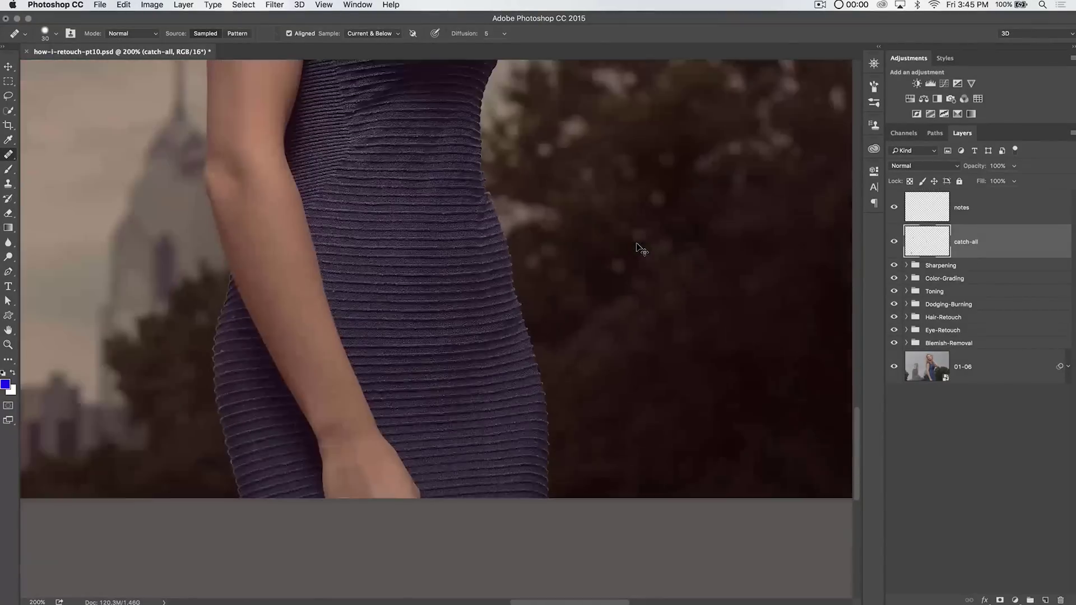
pyautogui.press('super+minus')
pyautogui.press('super+minus')
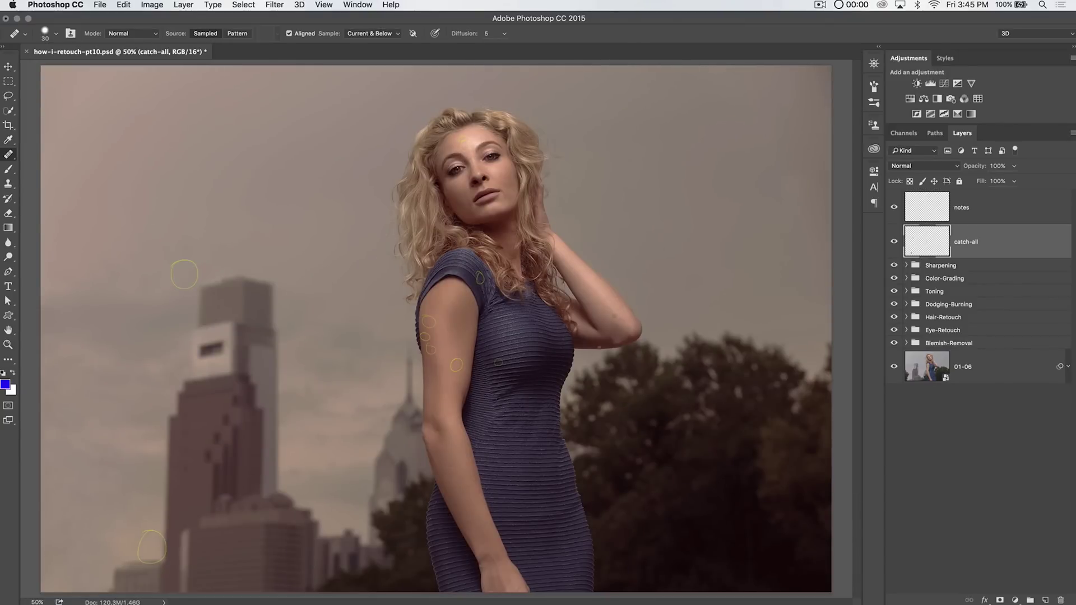
pyautogui.click(984, 207)
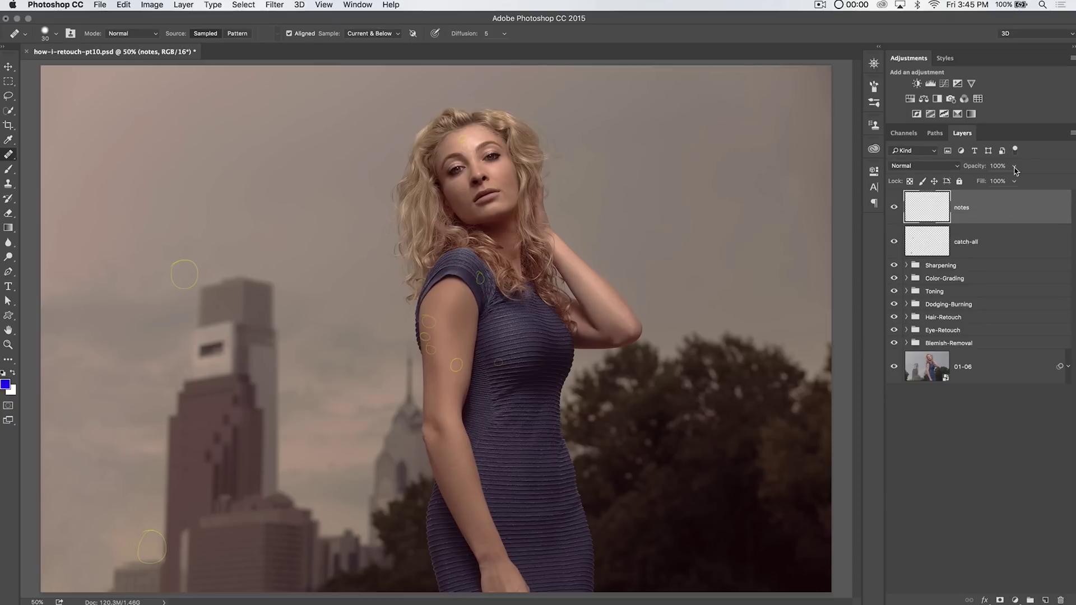
pyautogui.press('BackSpace')
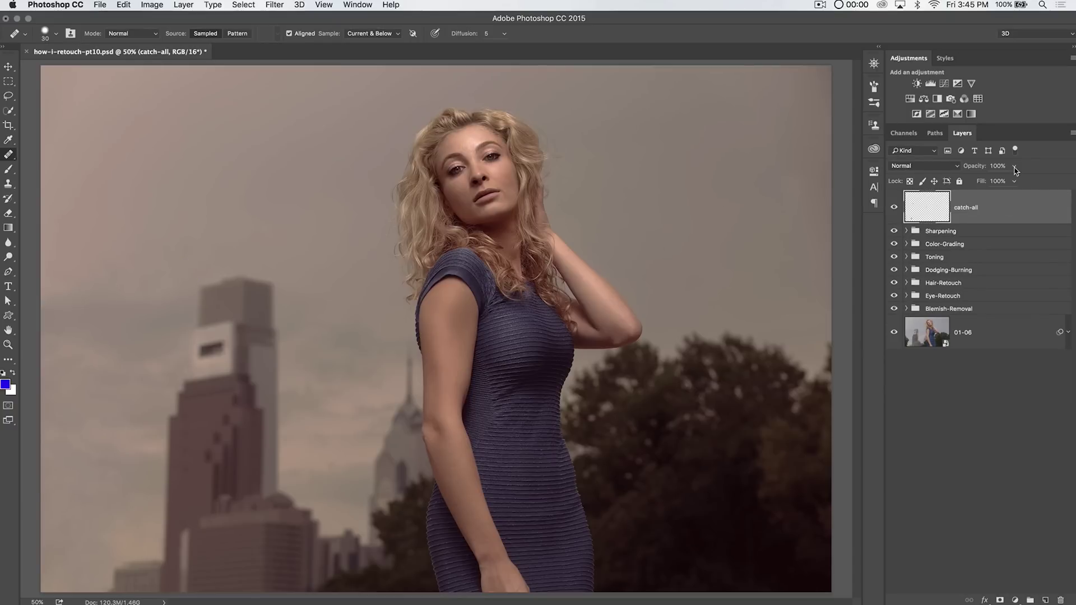
# Compare the whole image with and without the catch-all layer, leaving the layer shown.
pyautogui.click(895, 208)
pyautogui.click(894, 207)
pyautogui.click(895, 208)
pyautogui.click(894, 207)
pyautogui.click(894, 207)
pyautogui.click(895, 207)
# Preview the hidden top Color Balance and Gradient adjustments in the Color-Grading group, hide them again, and reselect the catch-all layer.
pyautogui.click(910, 246)
pyautogui.click(906, 243)
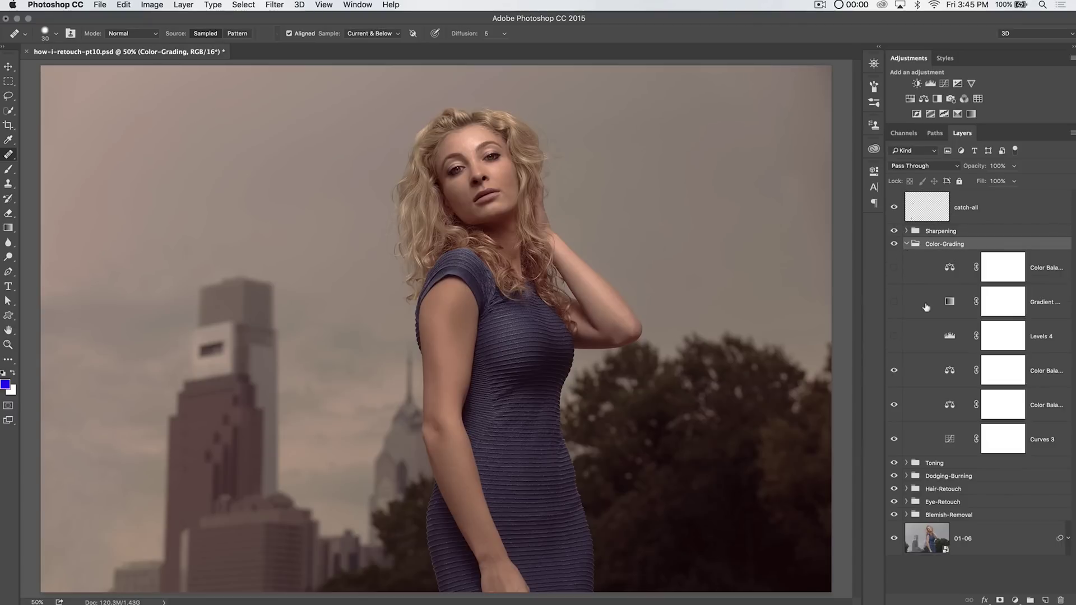
pyautogui.moveTo(894, 307); pyautogui.dragTo(892, 273)
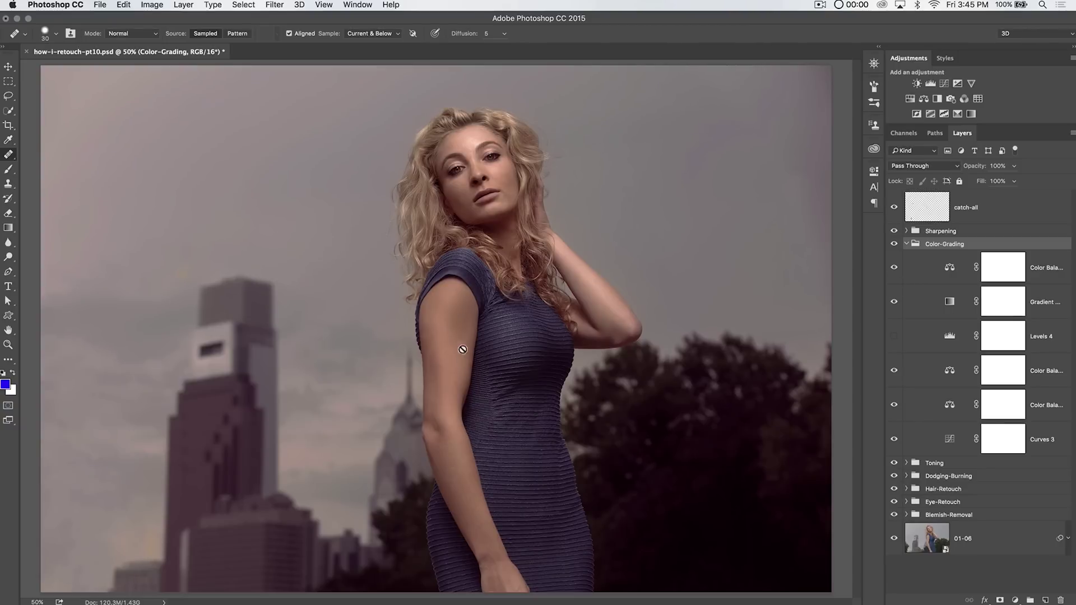
pyautogui.moveTo(894, 269); pyautogui.dragTo(894, 302)
pyautogui.click(907, 244)
pyautogui.click(965, 215)
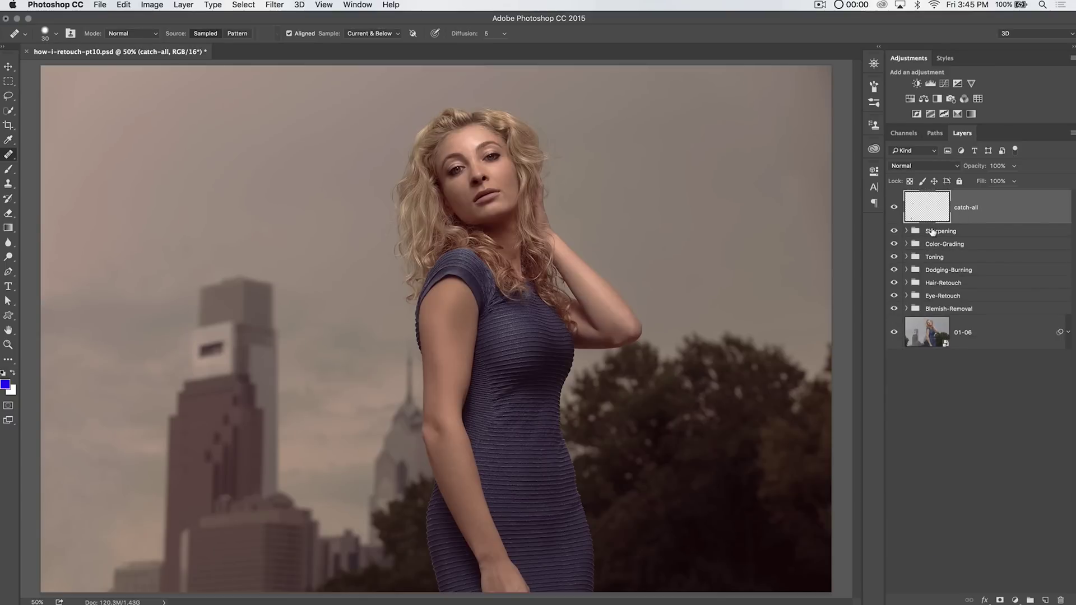